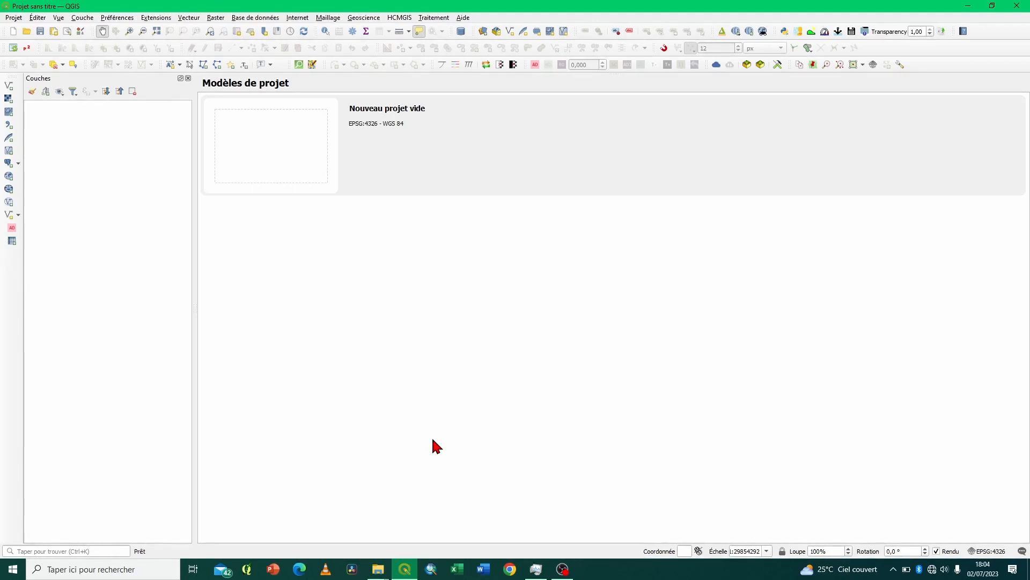
Switch to the Logiciels folder in File Explorer and locate the QGIS_Dashboard-master.zip plugin archive.
{"action": "left_click", "coordinate": [379, 569]}
{"action": "left_click", "coordinate": [356, 527]}
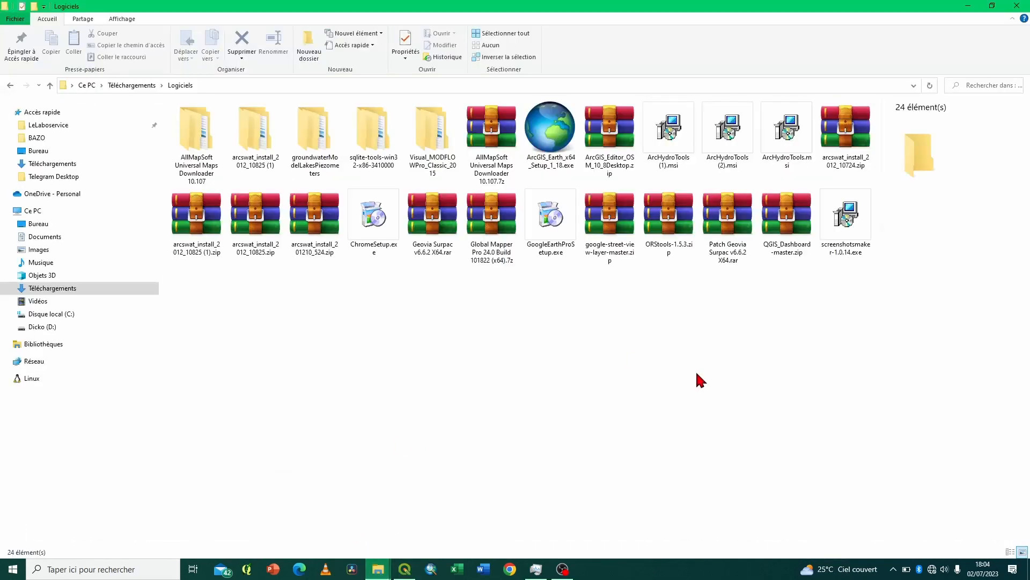
{"action": "left_click", "coordinate": [785, 232]}
{"action": "left_click_drag", "start_coordinate": [785, 232], "coordinate": [678, 386]}
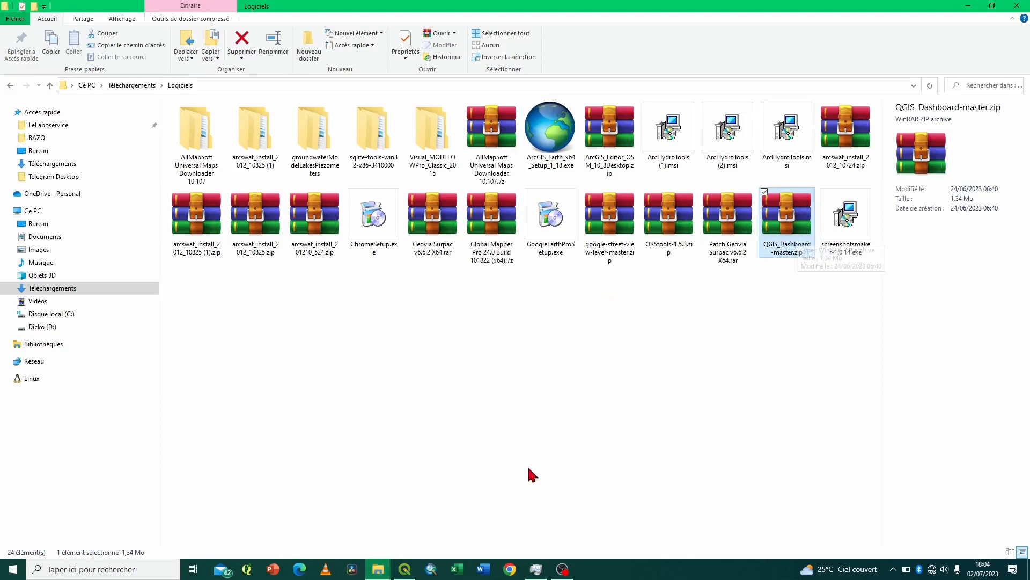
Switch back to QGIS and choose QGIS_Dashboard-master.zip from the Logiciels folder as the ZIP file for a plugin installation.
{"action": "left_click", "coordinate": [408, 570]}
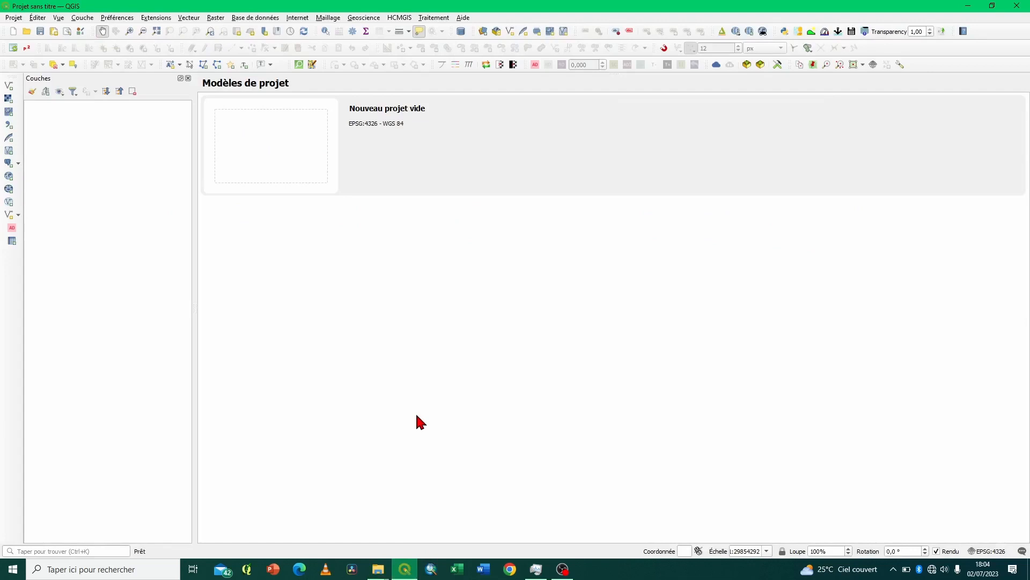
{"action": "left_click", "coordinate": [160, 19]}
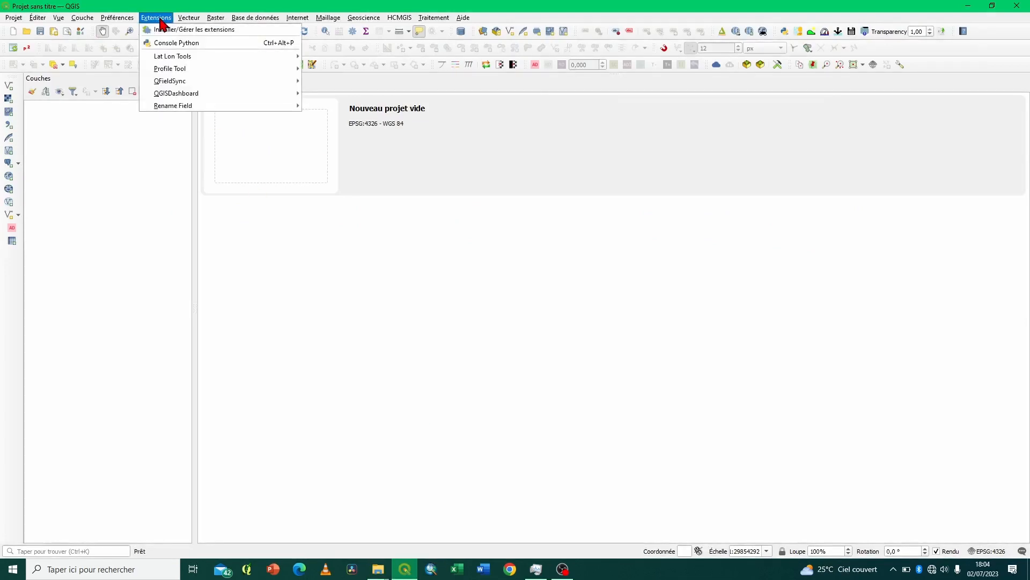
{"action": "left_click", "coordinate": [198, 29]}
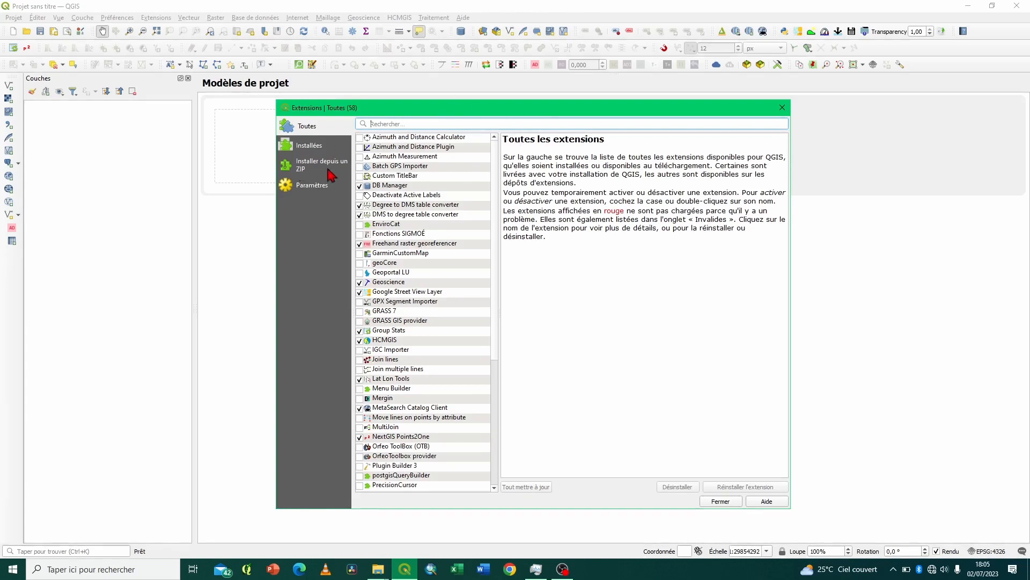
{"action": "left_click", "coordinate": [315, 168]}
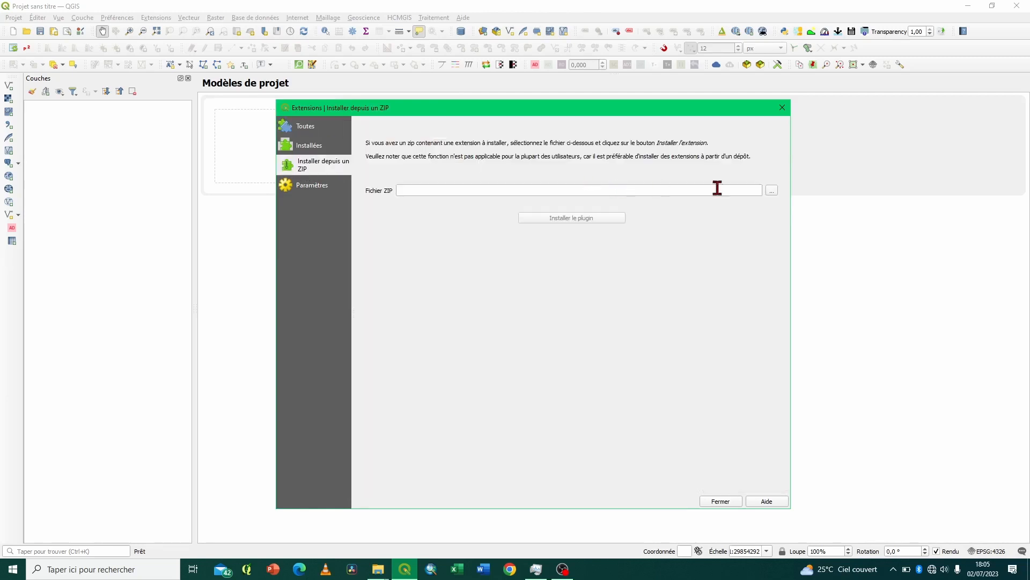
{"action": "left_click", "coordinate": [771, 191]}
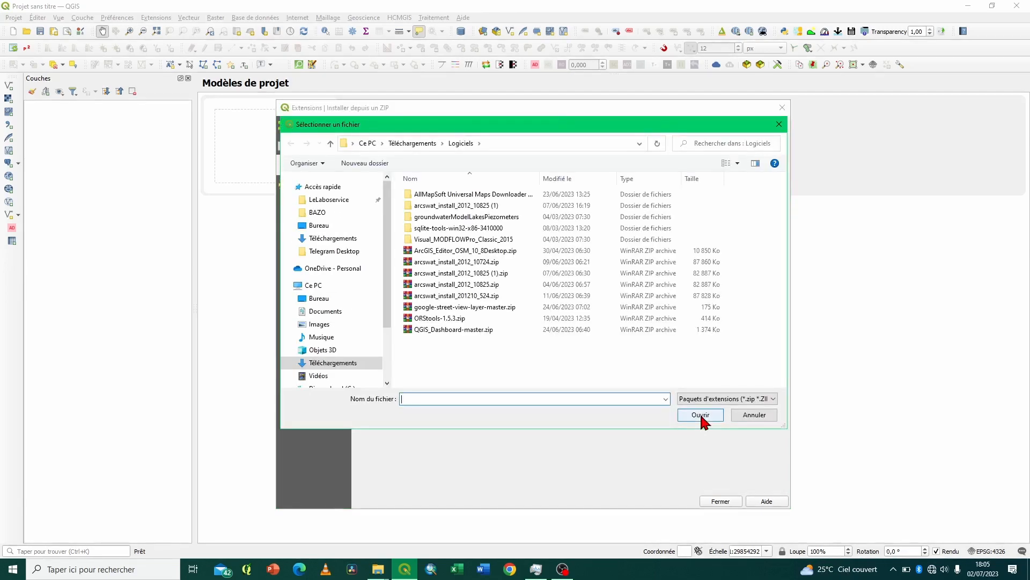
{"action": "left_click", "coordinate": [444, 331]}
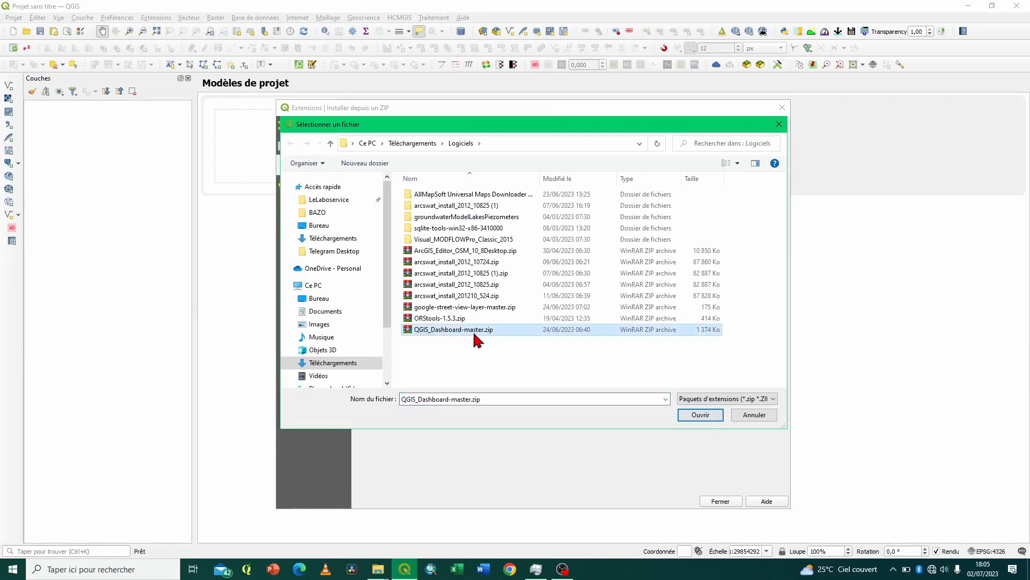
{"action": "left_click", "coordinate": [700, 414]}
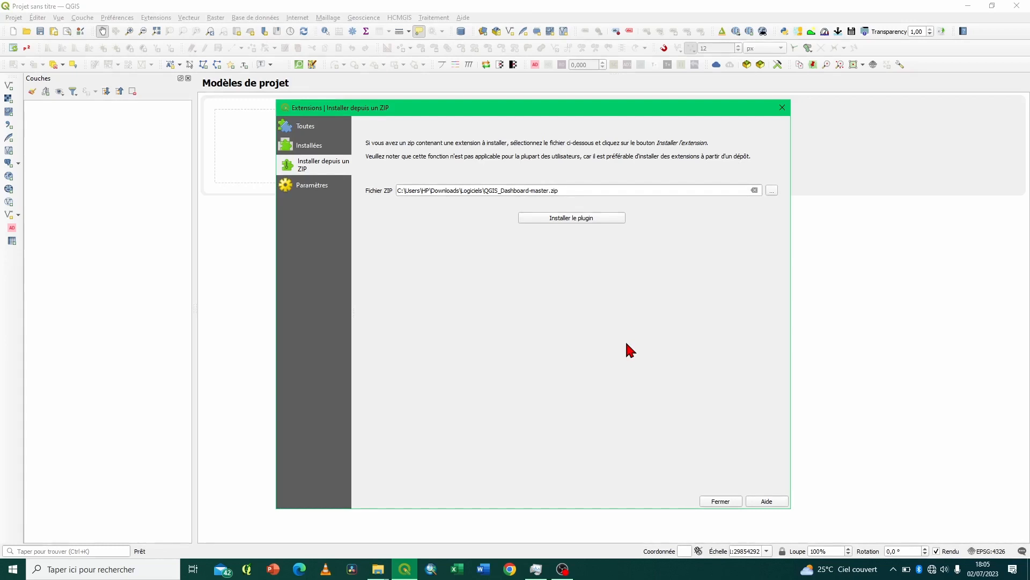
Search all plugins for "DA", view the details of the QGISDashboard plugin and close the plugin manager.
{"action": "left_click", "coordinate": [308, 129]}
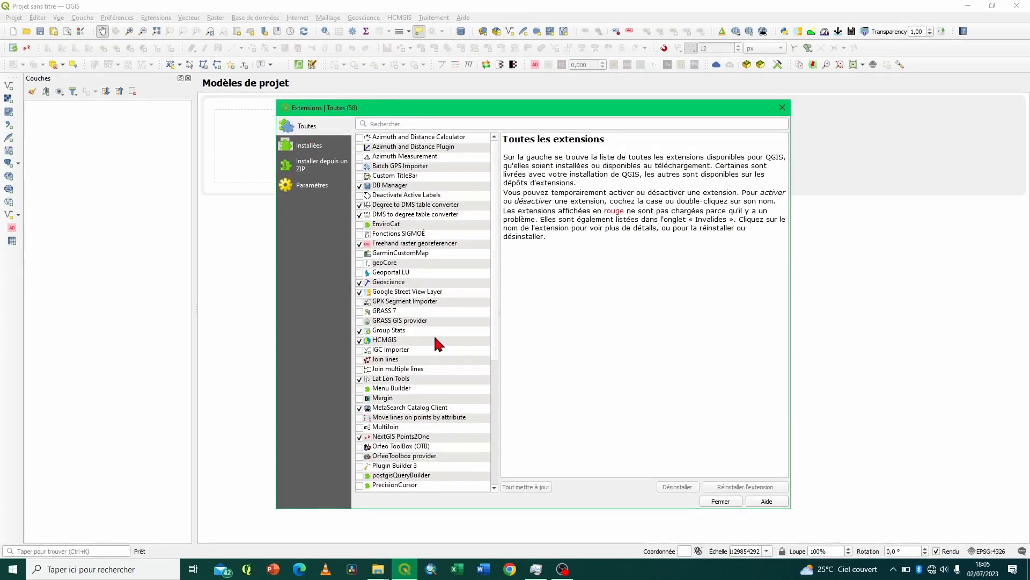
{"action": "left_click", "coordinate": [406, 123]}
{"action": "type", "text": "DA"}
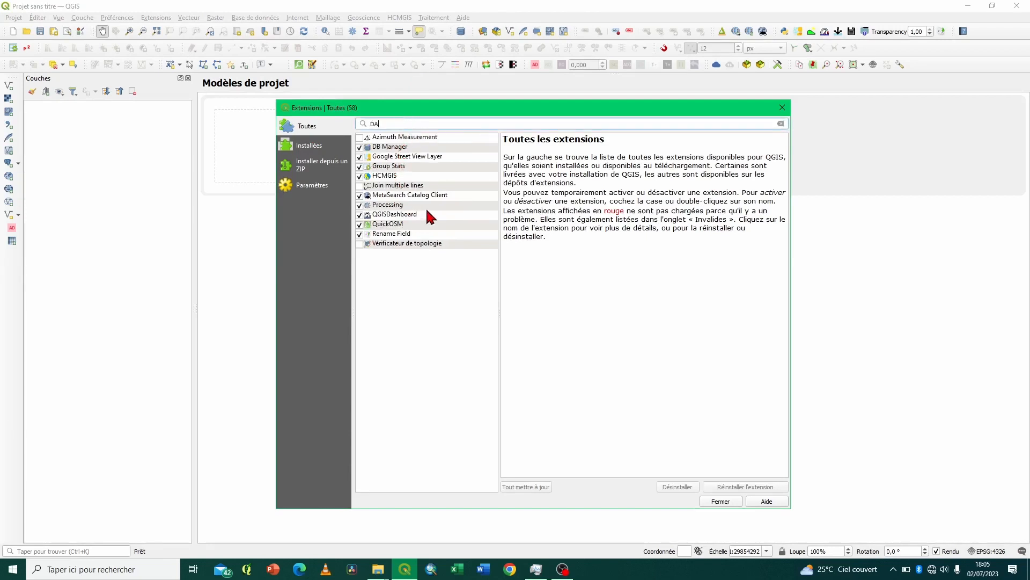
{"action": "left_click", "coordinate": [424, 207]}
{"action": "left_click", "coordinate": [395, 215]}
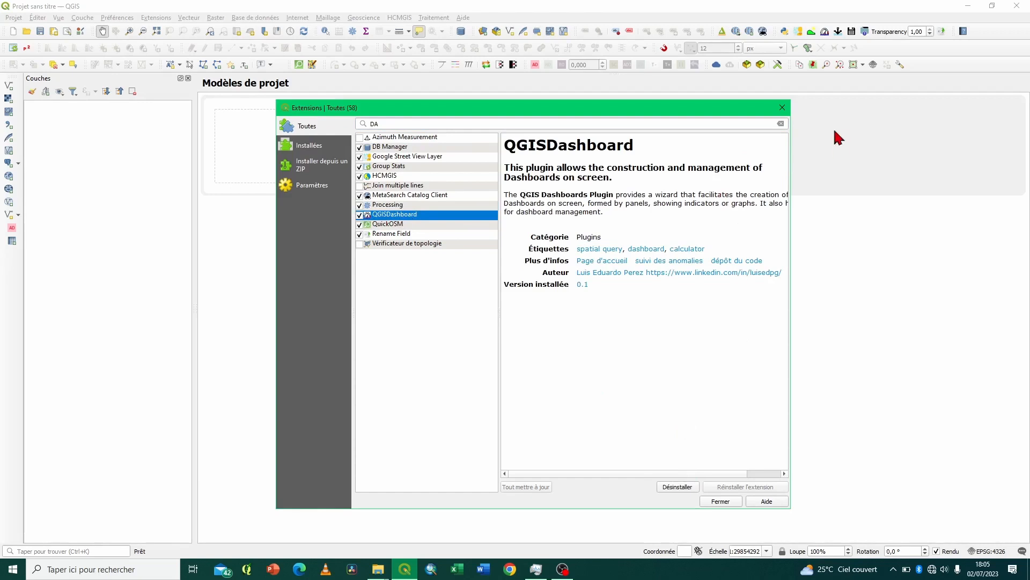
{"action": "left_click", "coordinate": [783, 107]}
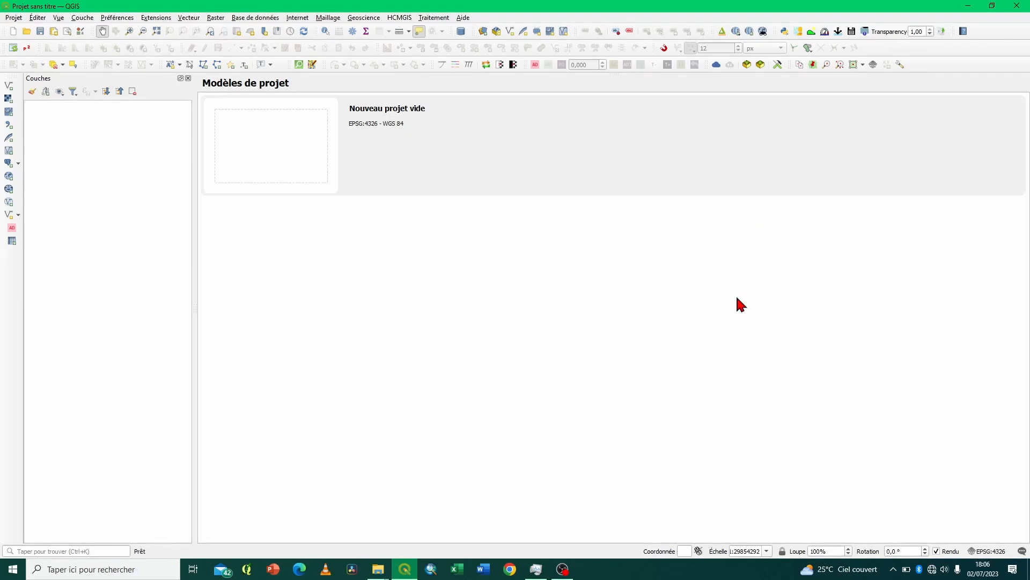
Add the Bf_Join layer to the empty project from the Traitement folder in File Explorer.
{"action": "mouse_move", "coordinate": [380, 574]}
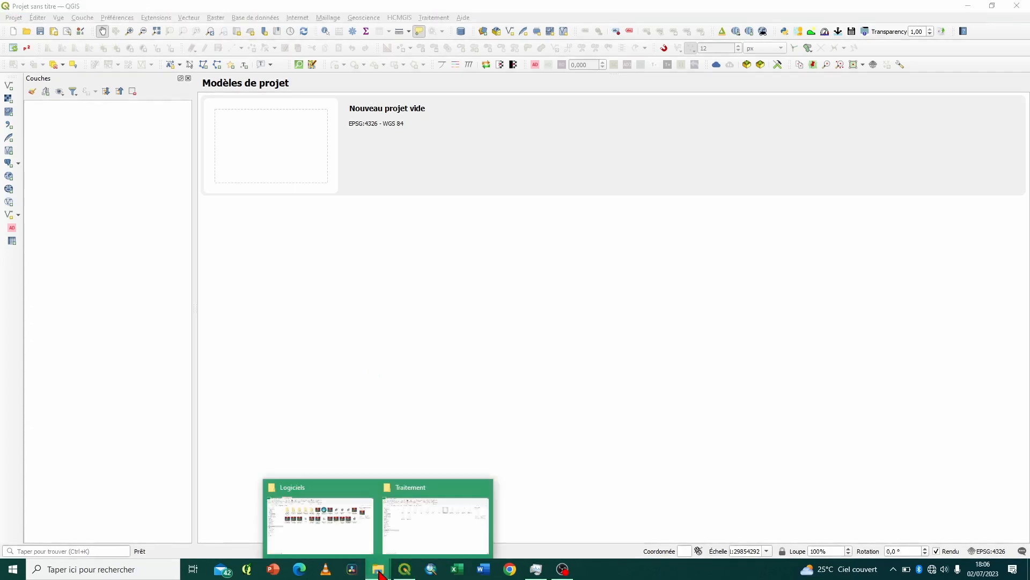
{"action": "left_click", "coordinate": [441, 528]}
{"action": "left_click_drag", "start_coordinate": [617, 134], "coordinate": [375, 392]}
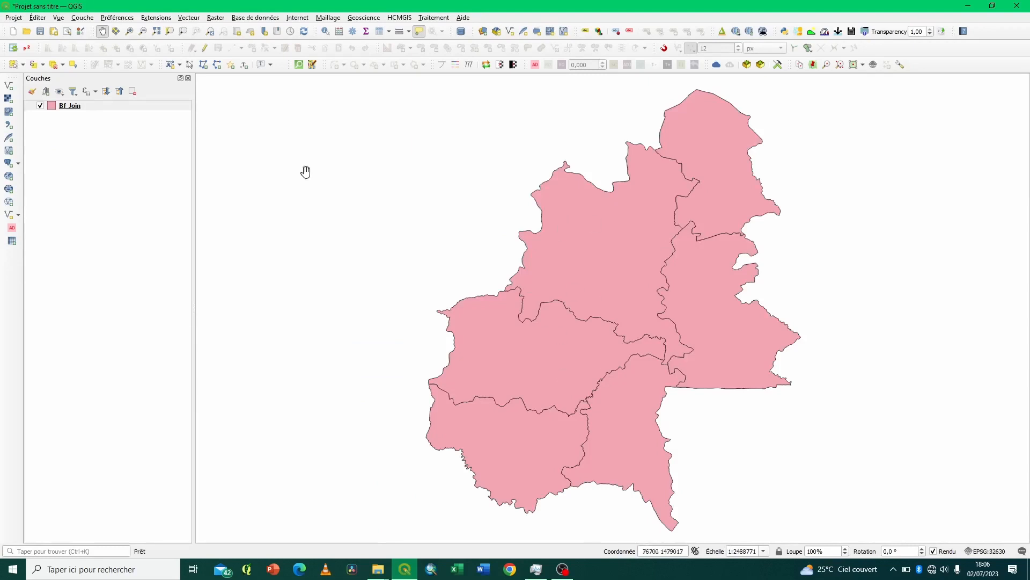
Examine the attribute table of the Bf_Join layer, especially the Pop_2010 and Pop_2020 fields, and close it.
{"action": "left_click", "coordinate": [95, 108]}
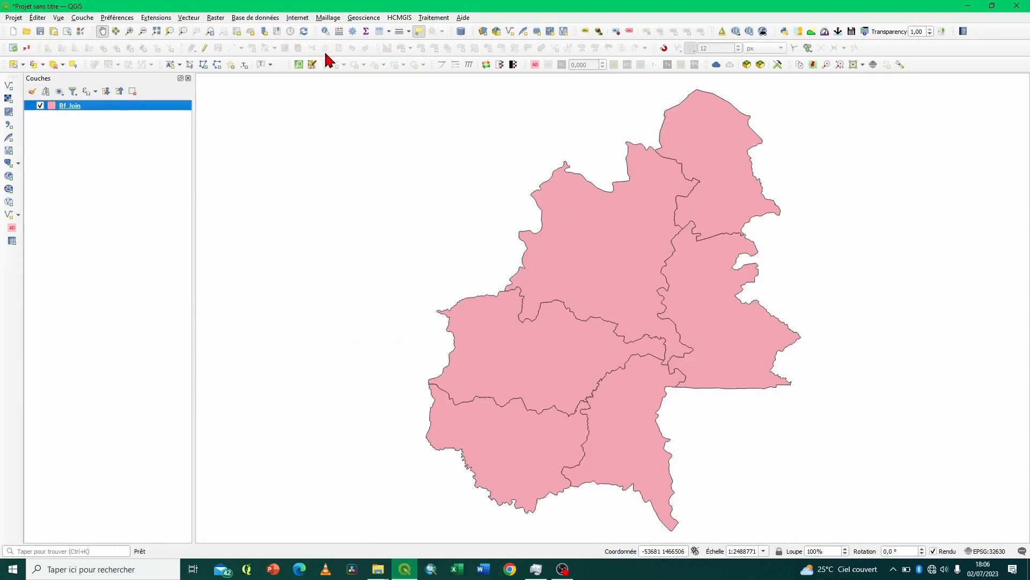
{"action": "left_click", "coordinate": [380, 32]}
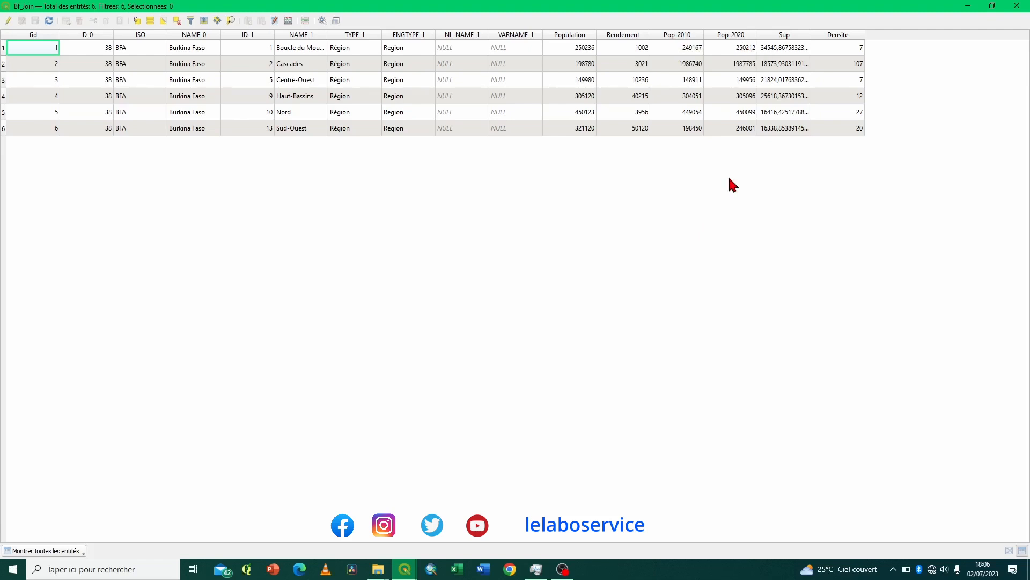
{"action": "left_click", "coordinate": [678, 48]}
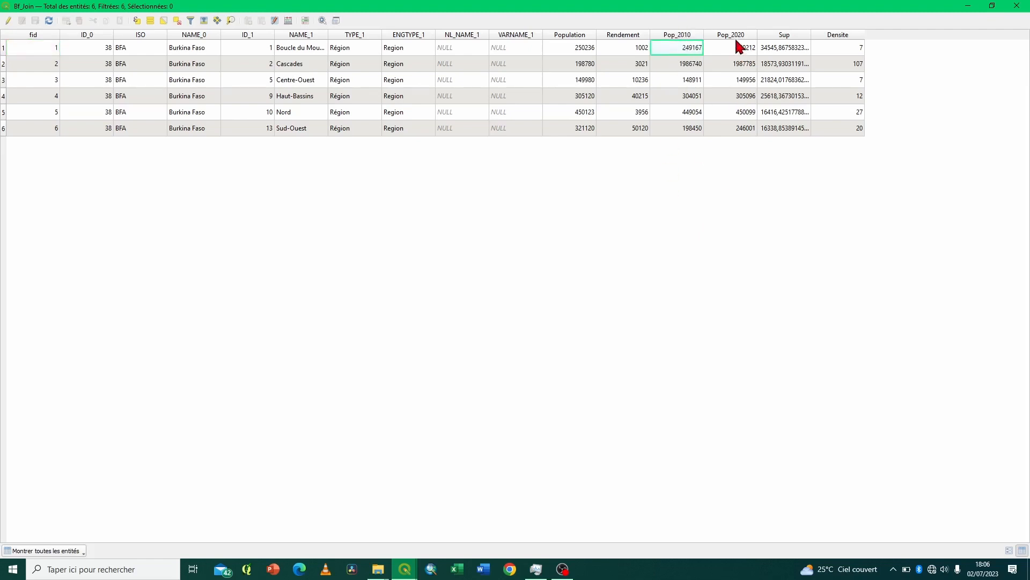
{"action": "left_click", "coordinate": [1022, 8]}
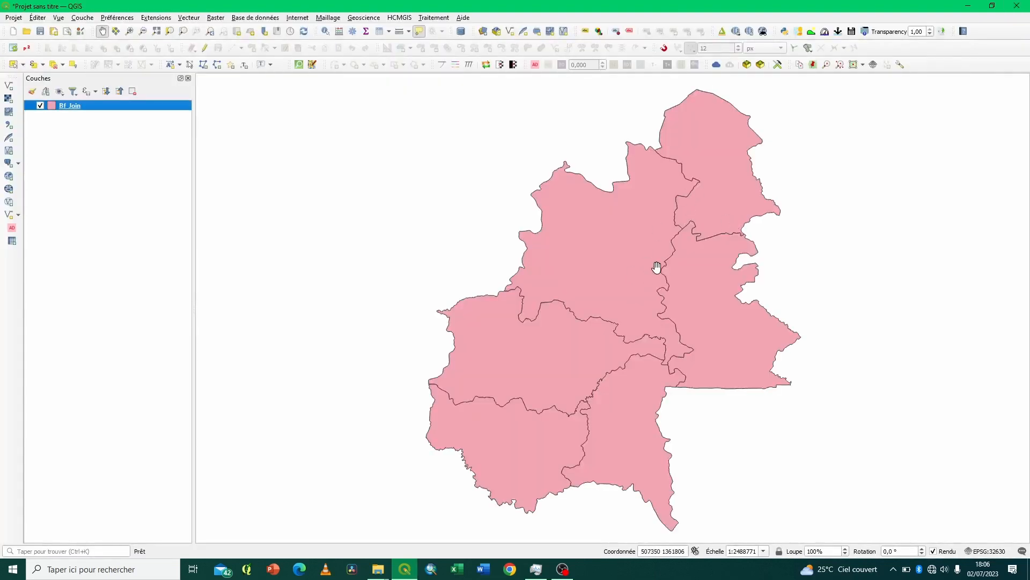
Start the dashboard builder and configure a dashboard with 2 panels placed in the upper-right corner of the map.
{"action": "mouse_move", "coordinate": [657, 266]}
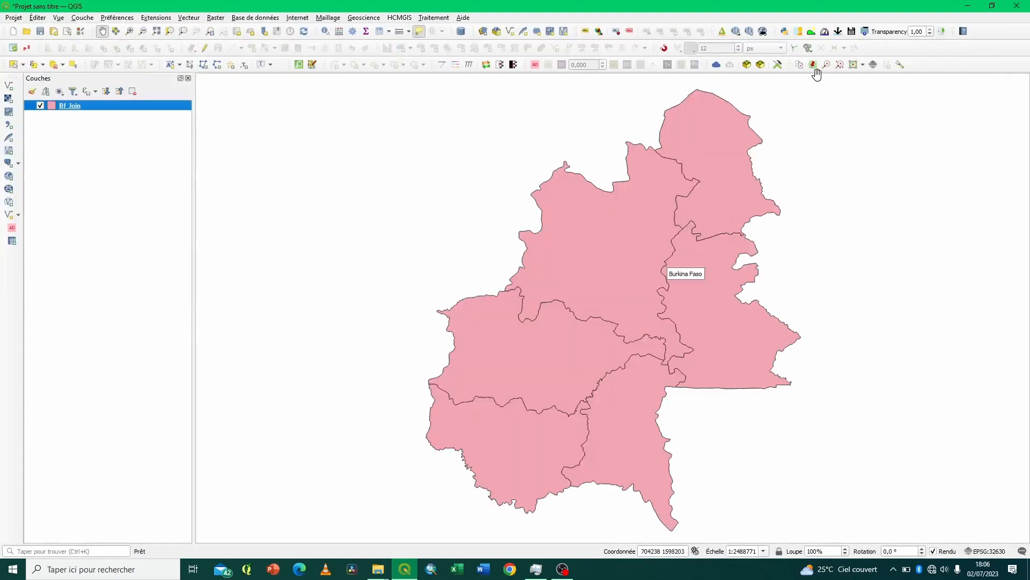
{"action": "left_click", "coordinate": [825, 32]}
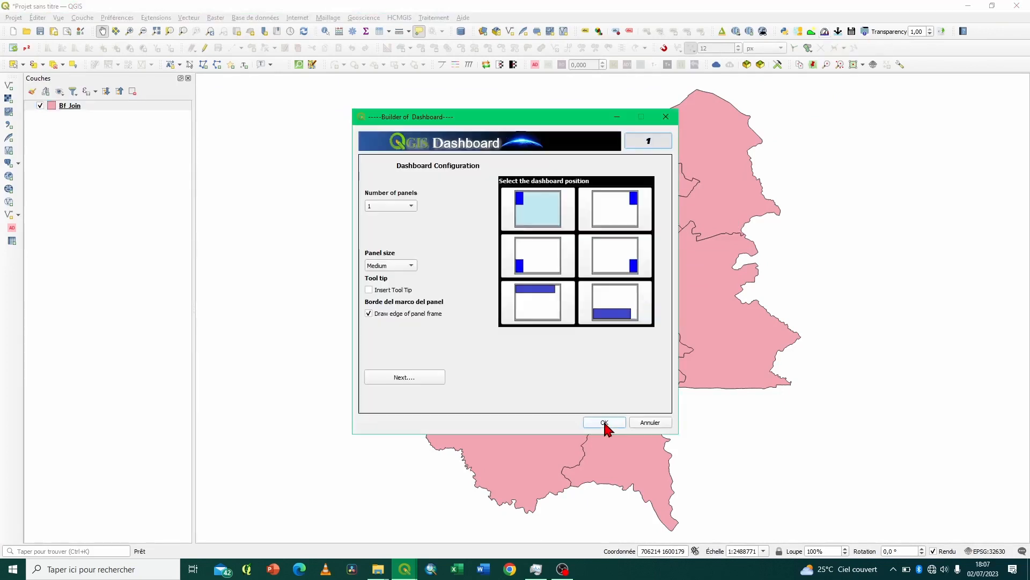
{"action": "left_click_drag", "start_coordinate": [516, 119], "coordinate": [383, 118]}
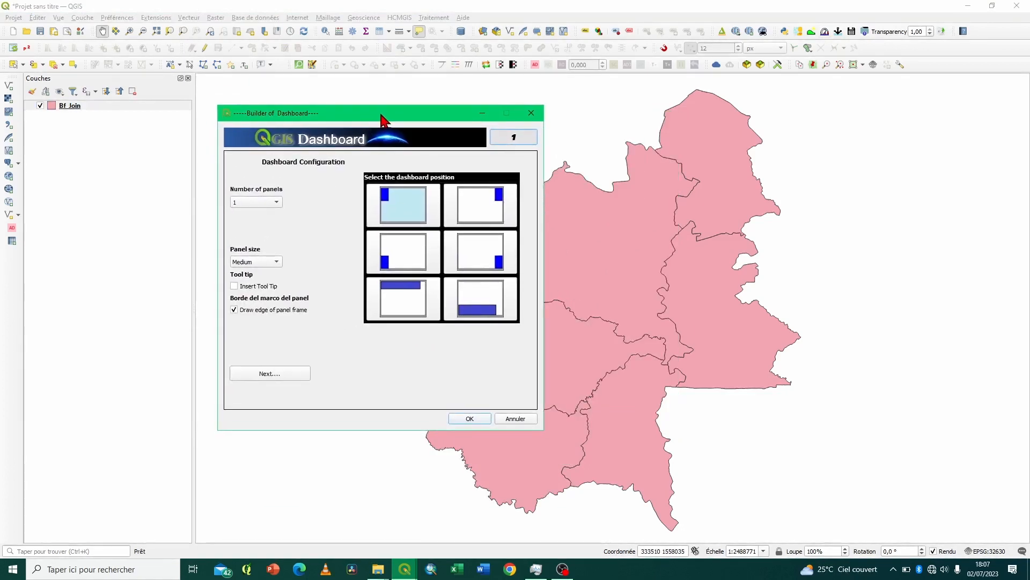
{"action": "left_click", "coordinate": [276, 202]}
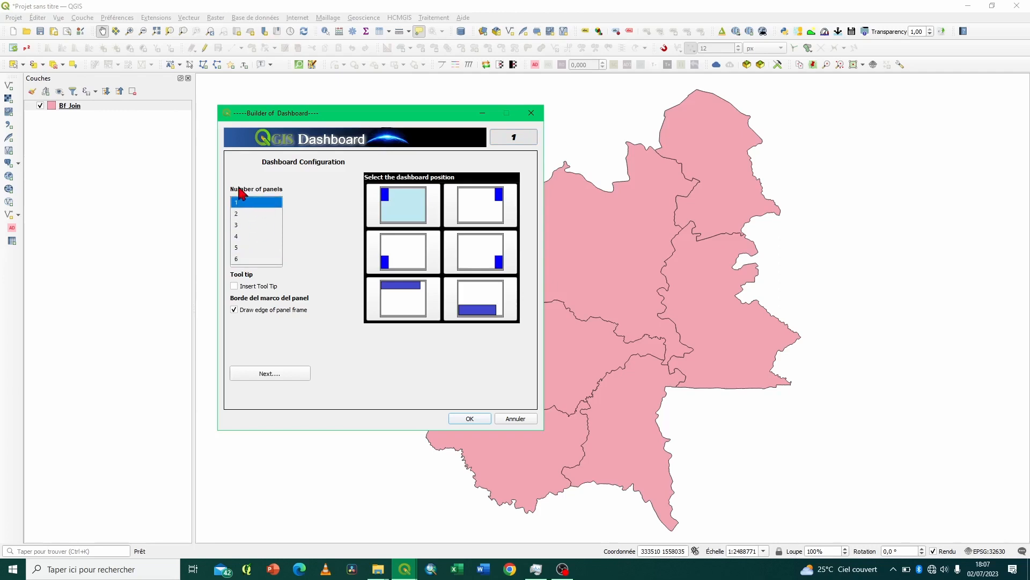
{"action": "left_click", "coordinate": [242, 214]}
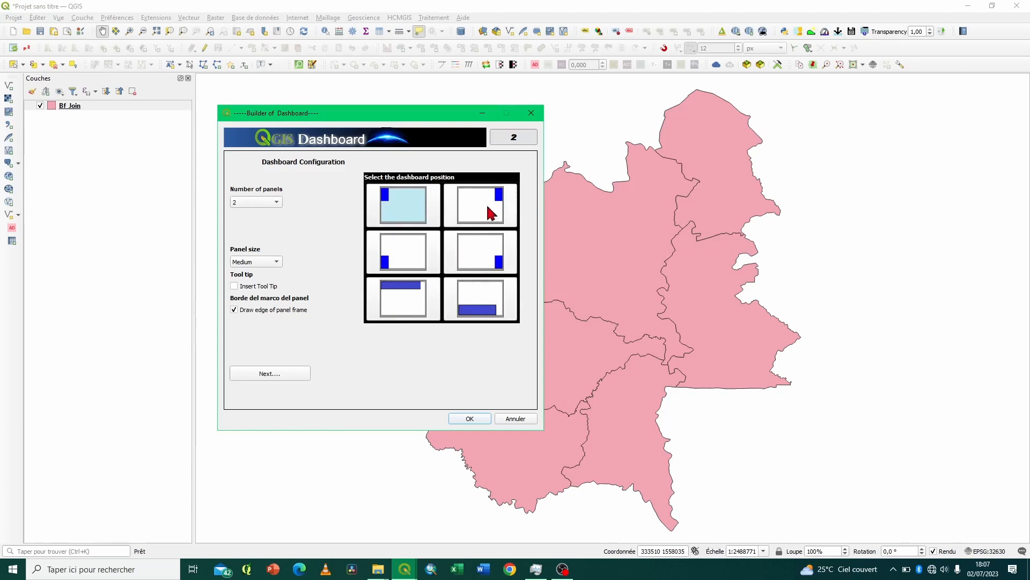
{"action": "left_click", "coordinate": [485, 217]}
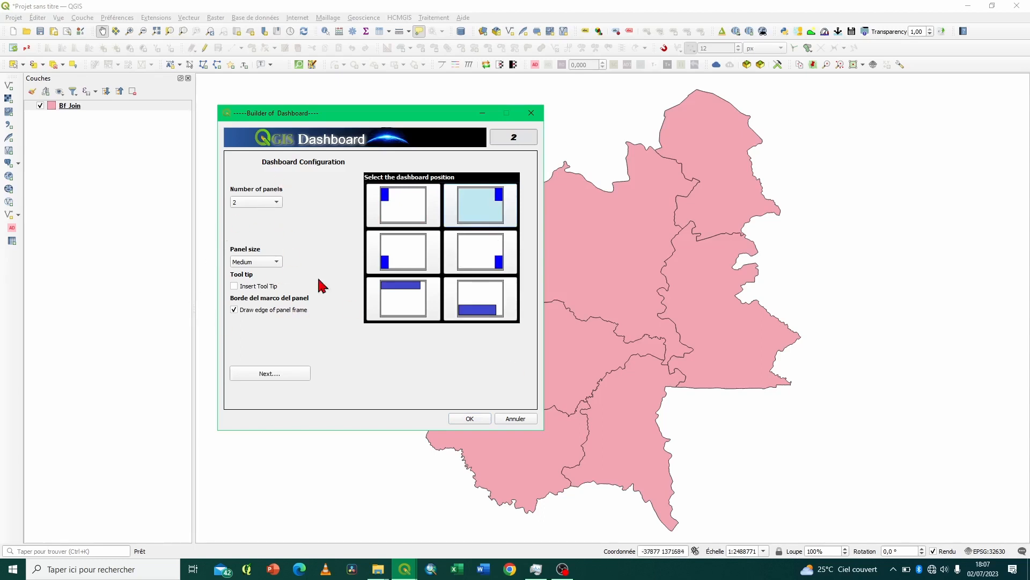
Title the first panel POPULATION 2010 and set up its bar chart with categorical field NAME_1 and numerical field Pop_2010.
{"action": "left_click", "coordinate": [268, 376]}
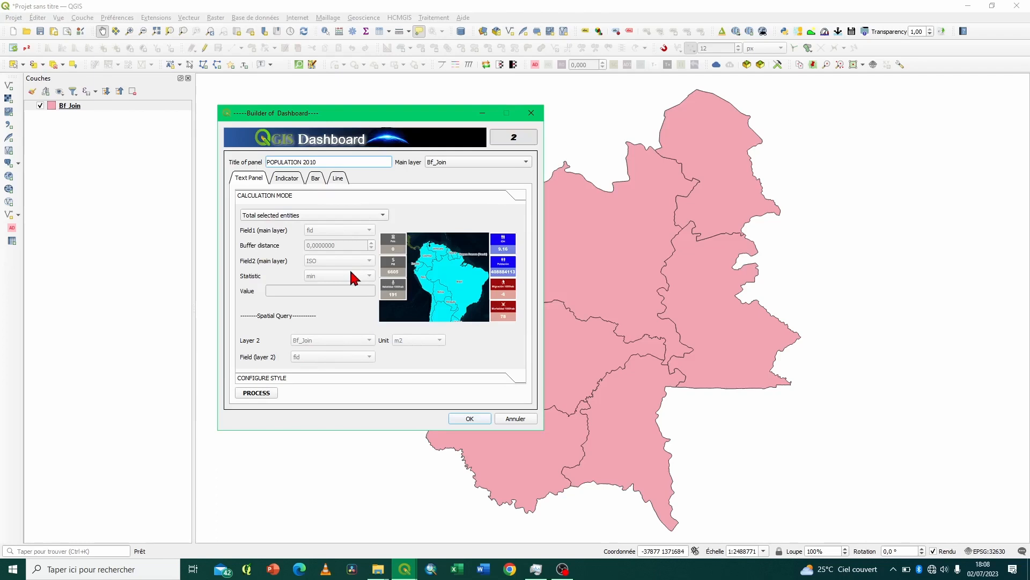
{"action": "left_click", "coordinate": [313, 178]}
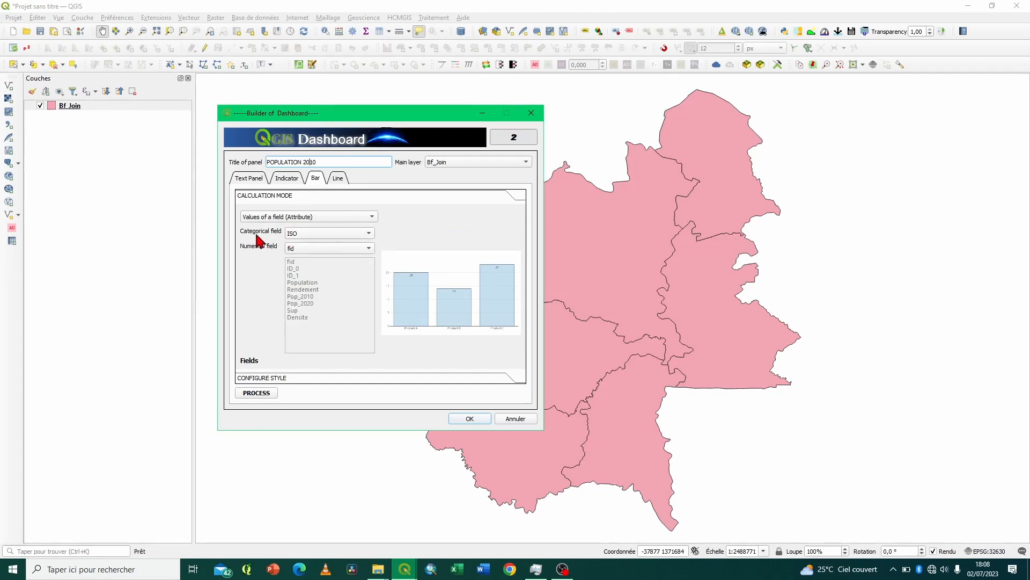
{"action": "left_click", "coordinate": [370, 235]}
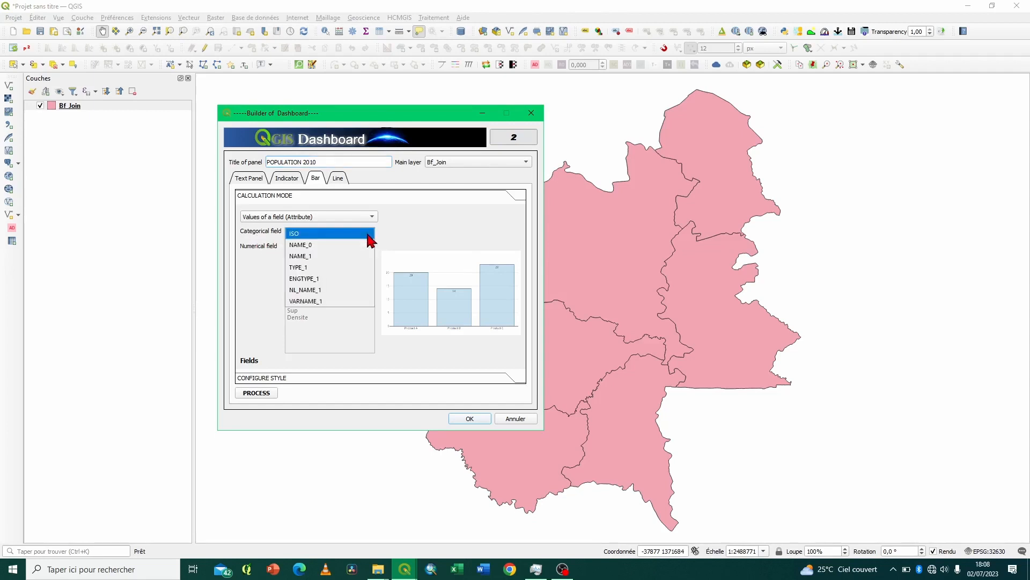
{"action": "left_click", "coordinate": [305, 256]}
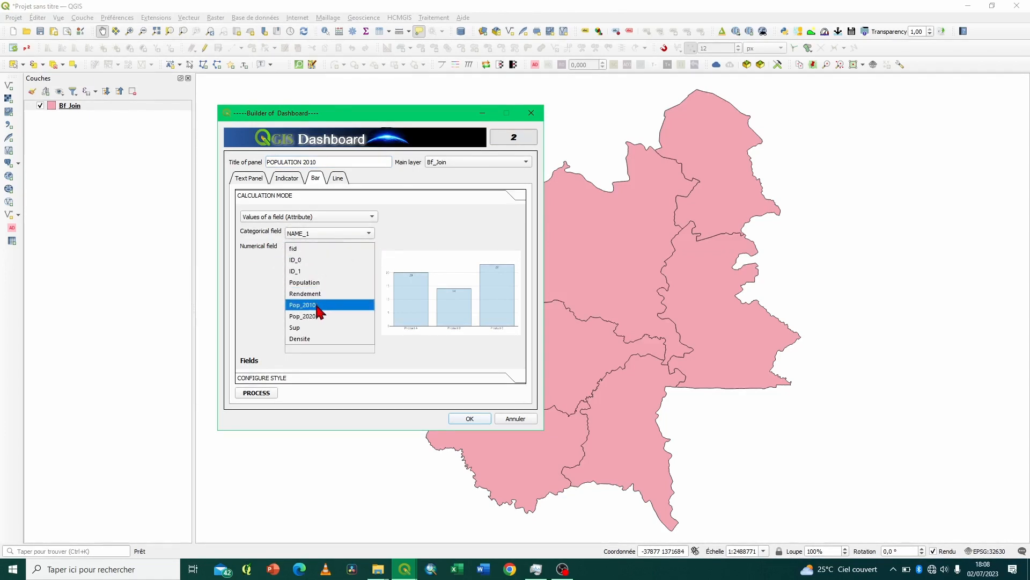
{"action": "left_click", "coordinate": [303, 305]}
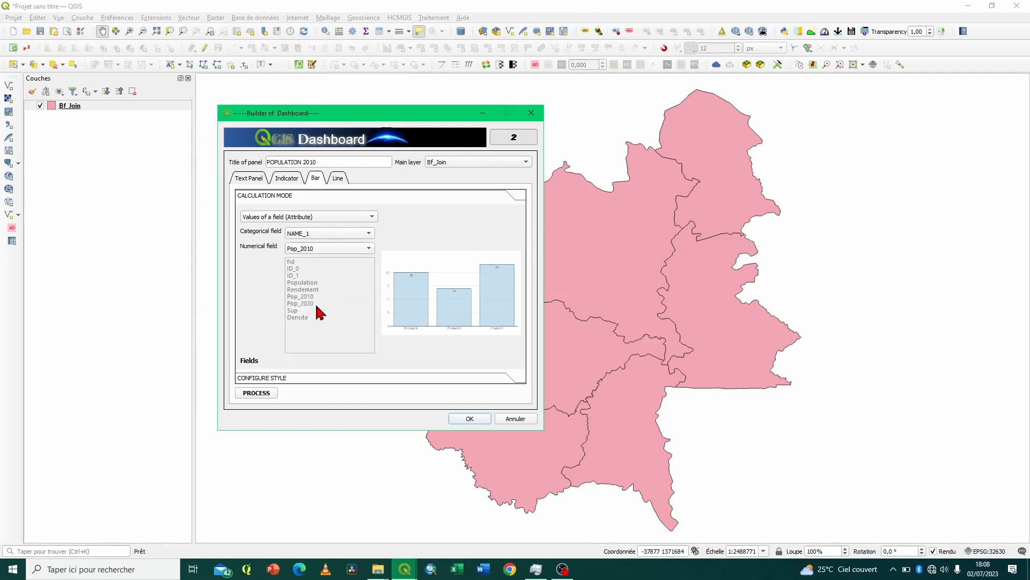
Style the POPULATION 2010 bar chart with title size 14, labels size 11 and the darker blue recent colour for the bars.
{"action": "left_click", "coordinate": [278, 378]}
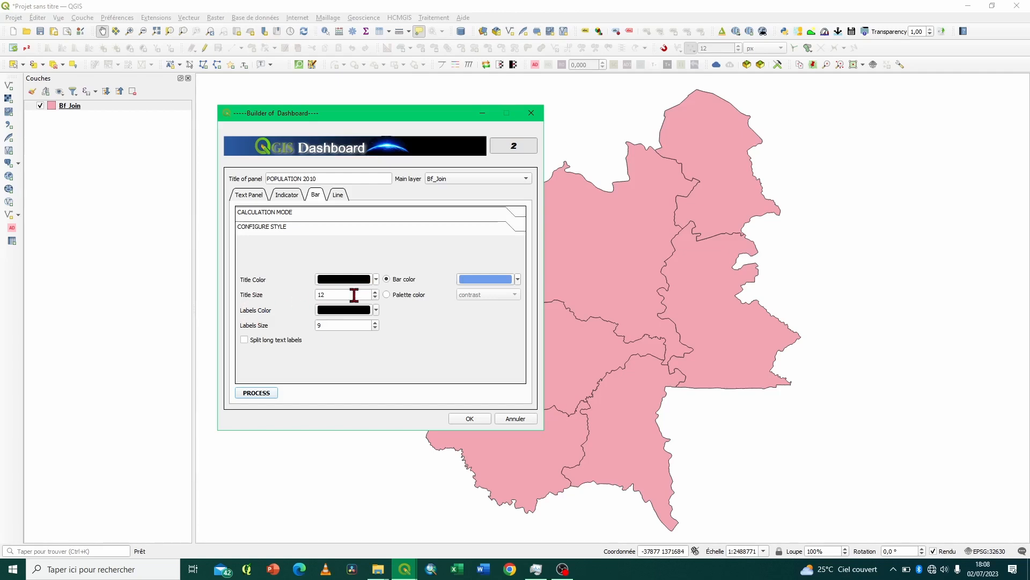
{"action": "left_click", "coordinate": [375, 292]}
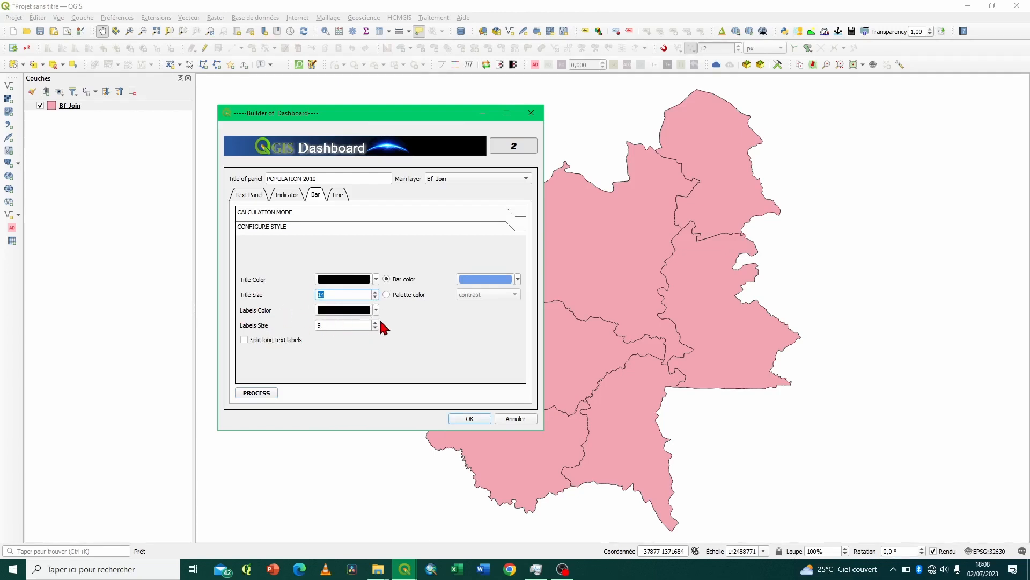
{"action": "left_click", "coordinate": [376, 323]}
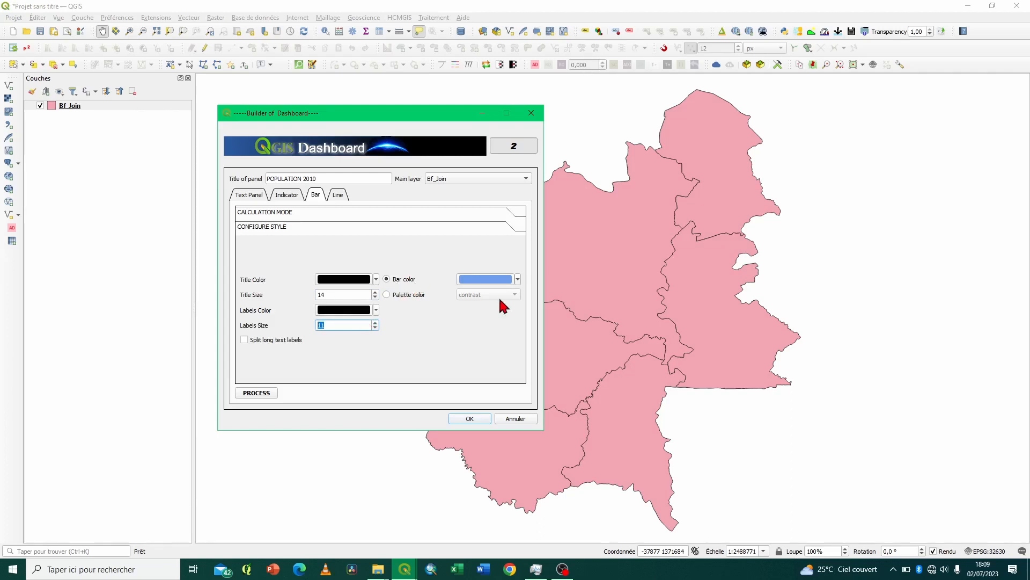
{"action": "left_click", "coordinate": [518, 280]}
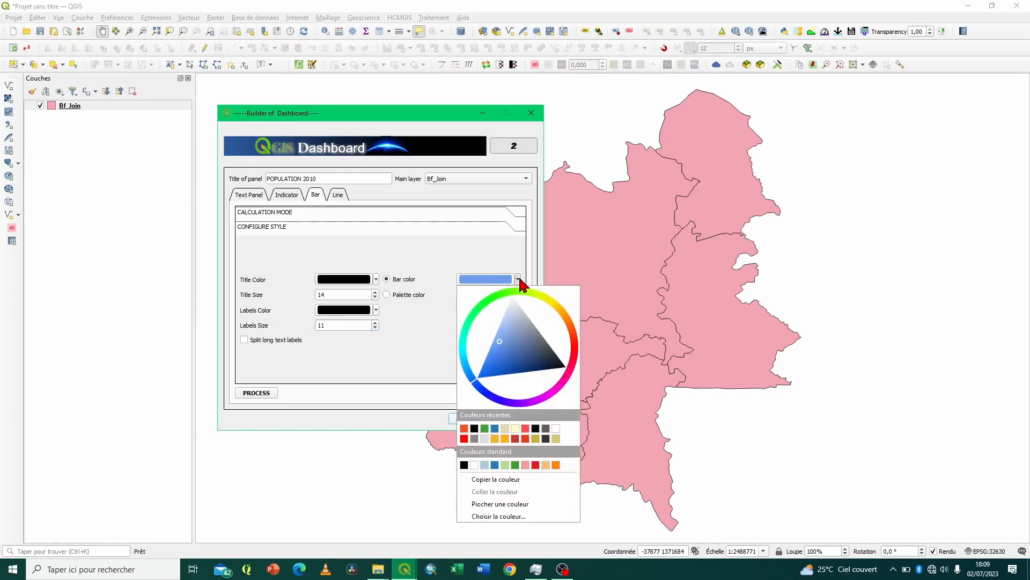
{"action": "left_click", "coordinate": [495, 428]}
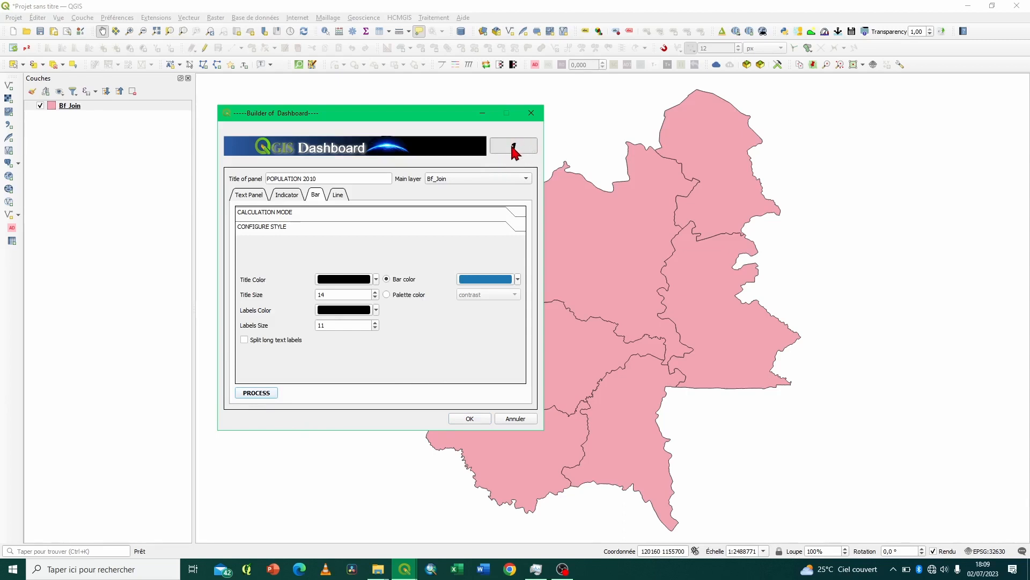
Title the second panel POPULATION 2020 and set its bar chart's numerical field to Pop_2020.
{"action": "left_click", "coordinate": [322, 178]}
{"action": "left_click", "coordinate": [276, 214]}
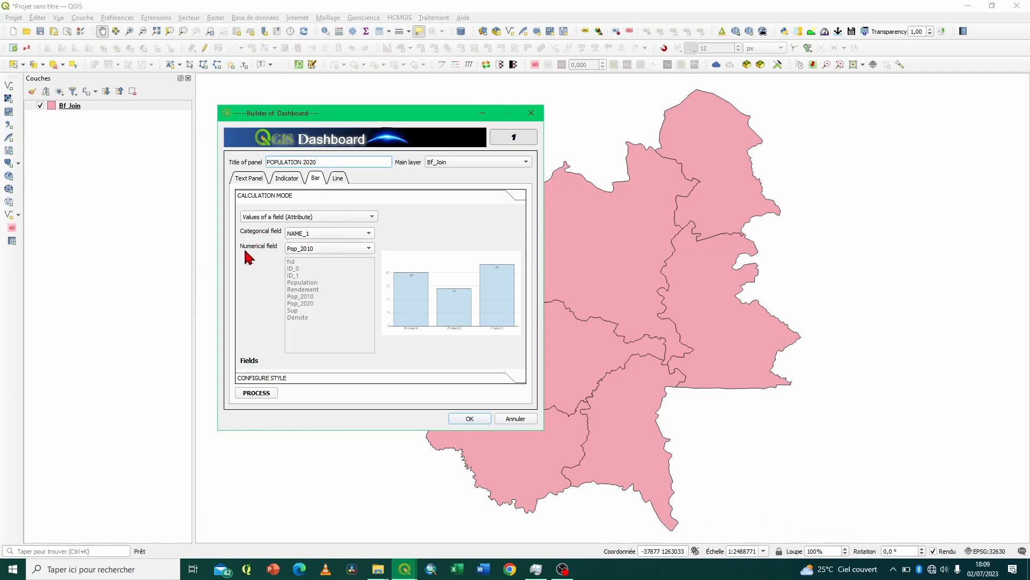
{"action": "left_click", "coordinate": [370, 249]}
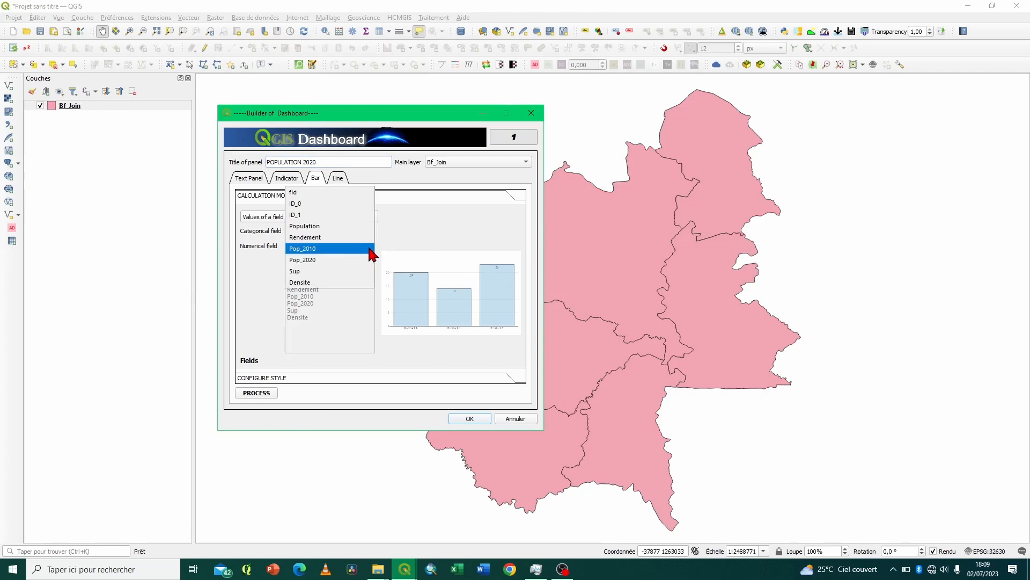
{"action": "left_click", "coordinate": [313, 259]}
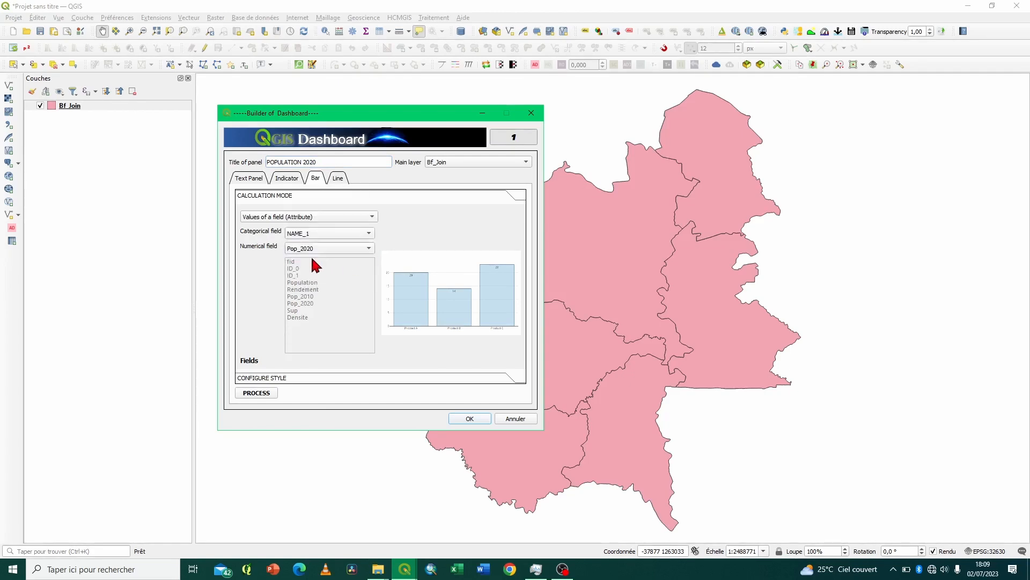
Give the POPULATION 2020 bars the orange-red recent colour, process the panel and generate the dashboard.
{"action": "left_click", "coordinate": [263, 379]}
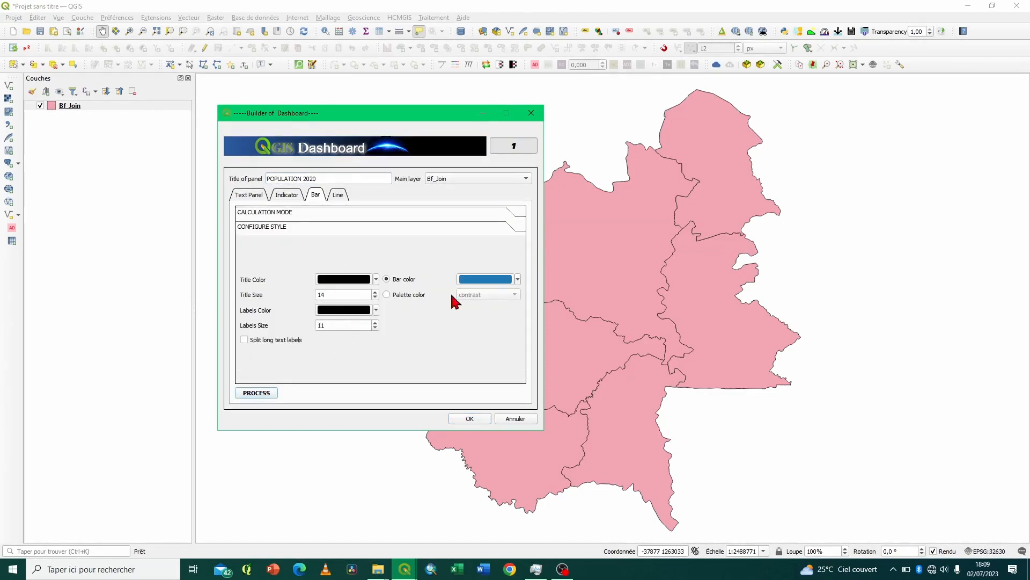
{"action": "left_click", "coordinate": [517, 278]}
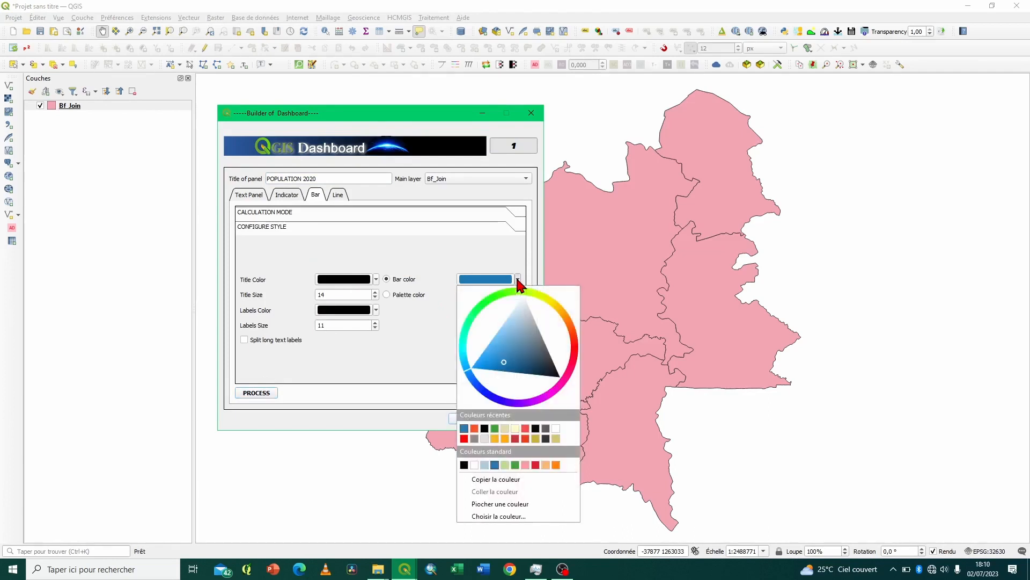
{"action": "left_click", "coordinate": [474, 428]}
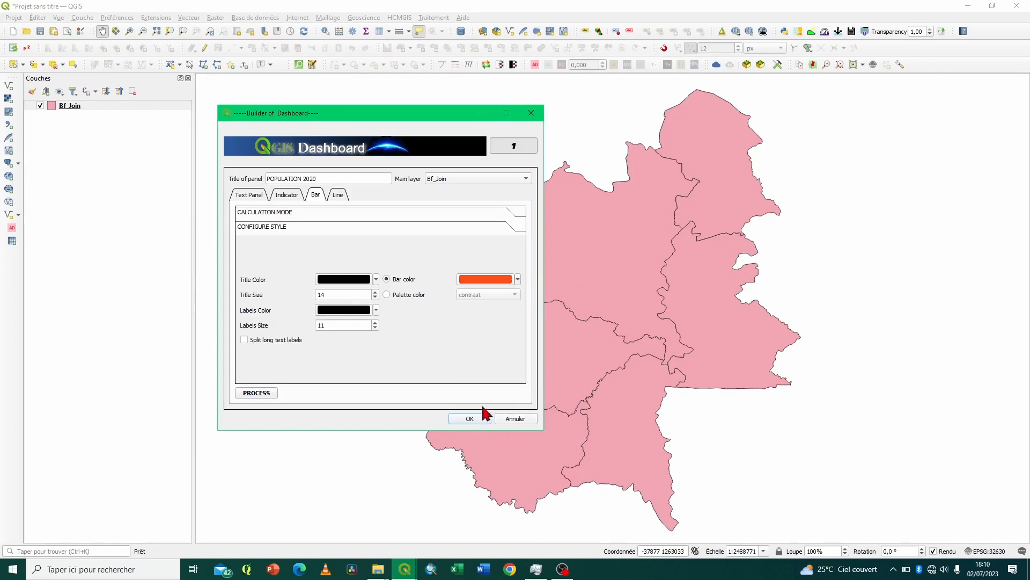
{"action": "left_click", "coordinate": [260, 394]}
{"action": "left_click", "coordinate": [469, 419]}
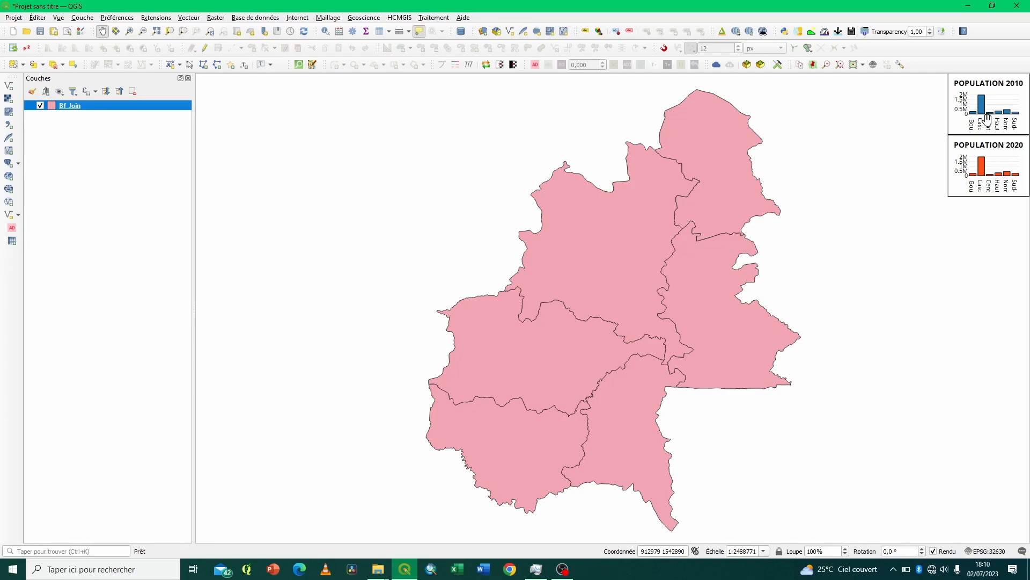
Move the POPULATION 2010 chart to the upper-left corner of the map canvas and enlarge it until all region names are readable.
{"action": "left_click", "coordinate": [262, 68]}
{"action": "left_click", "coordinate": [996, 110]}
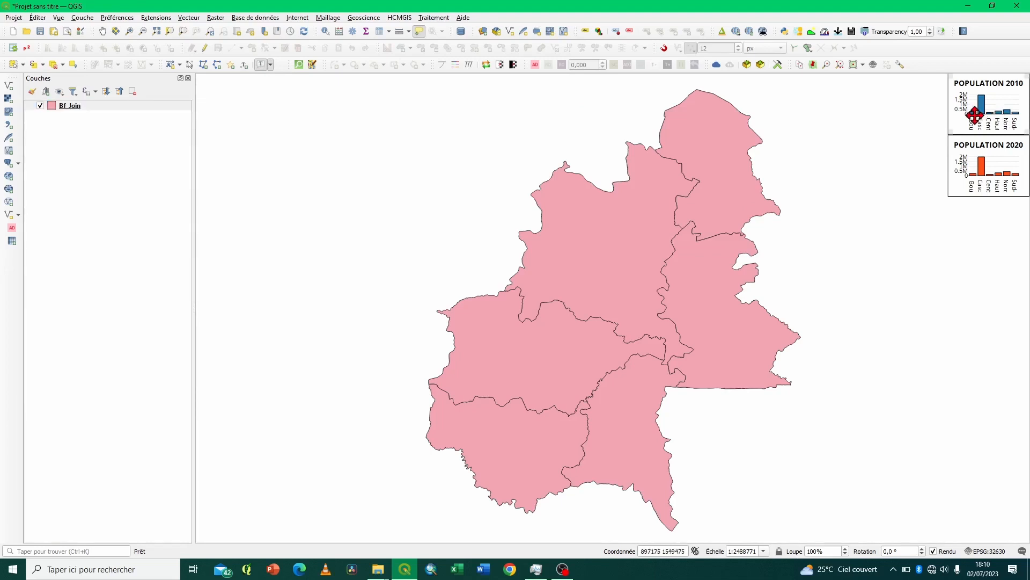
{"action": "left_click_drag", "start_coordinate": [975, 116], "coordinate": [271, 149]}
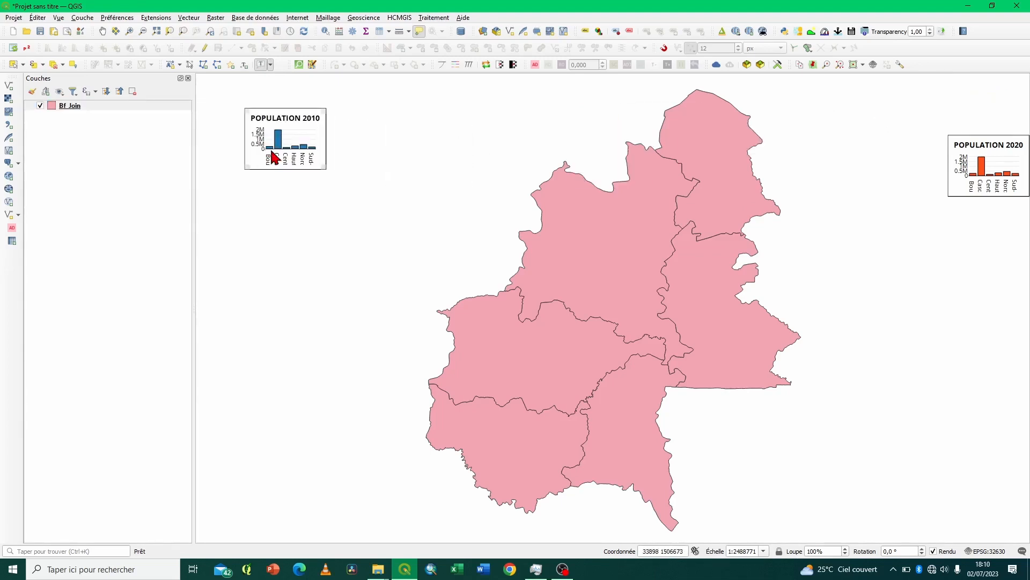
{"action": "left_click_drag", "start_coordinate": [324, 168], "coordinate": [607, 277]}
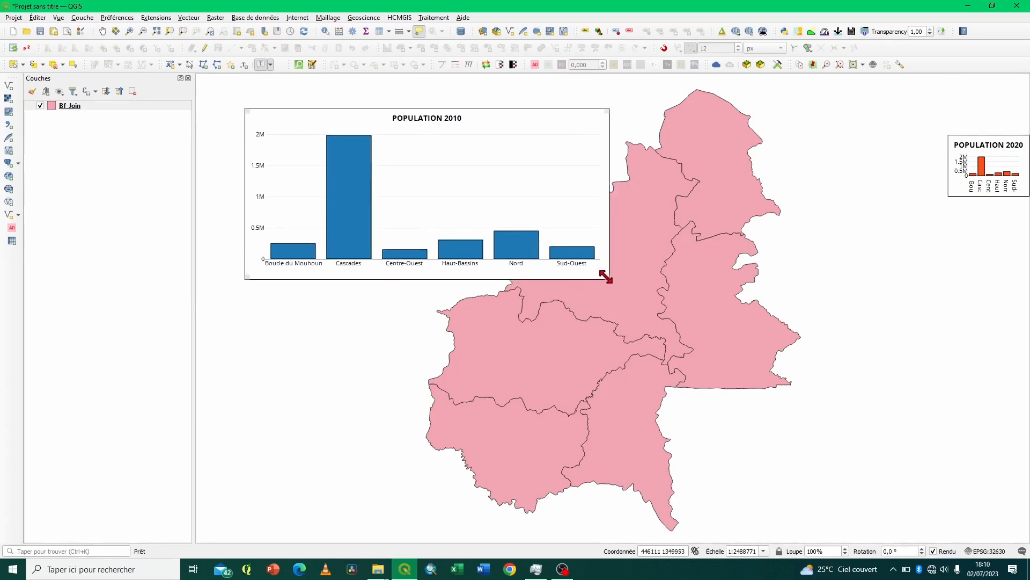
{"action": "left_click_drag", "start_coordinate": [424, 164], "coordinate": [382, 146]}
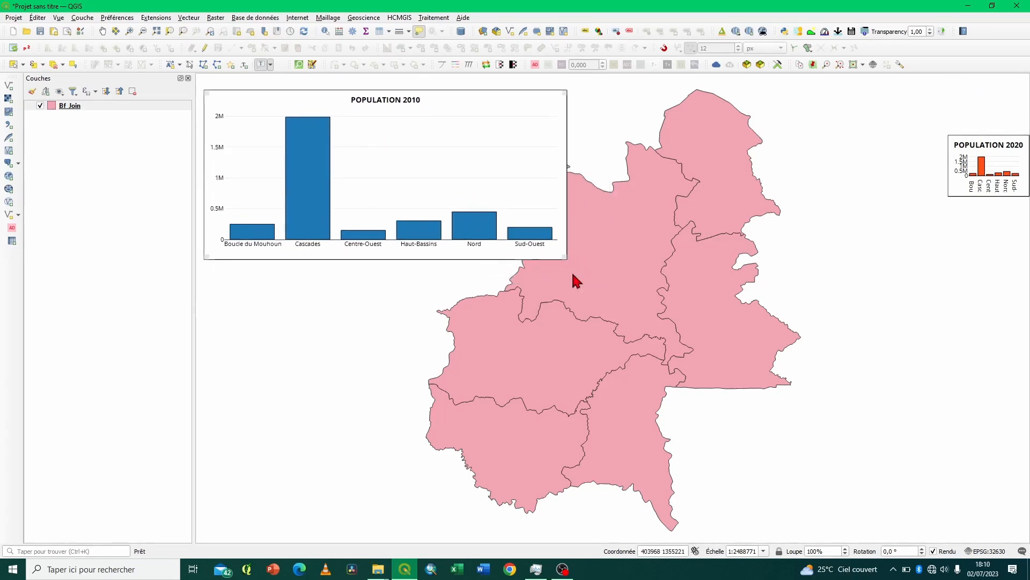
{"action": "left_click_drag", "start_coordinate": [567, 258], "coordinate": [555, 258]}
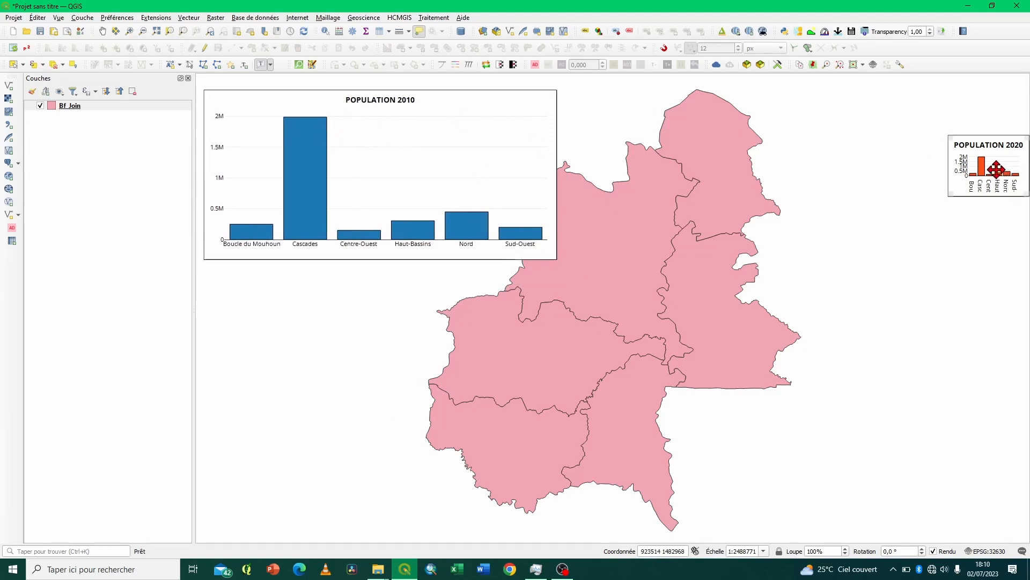
Place the POPULATION 2020 chart directly beneath the POPULATION 2010 chart at matching size, and shift the map clear of both charts.
{"action": "left_click_drag", "start_coordinate": [1001, 167], "coordinate": [561, 437]}
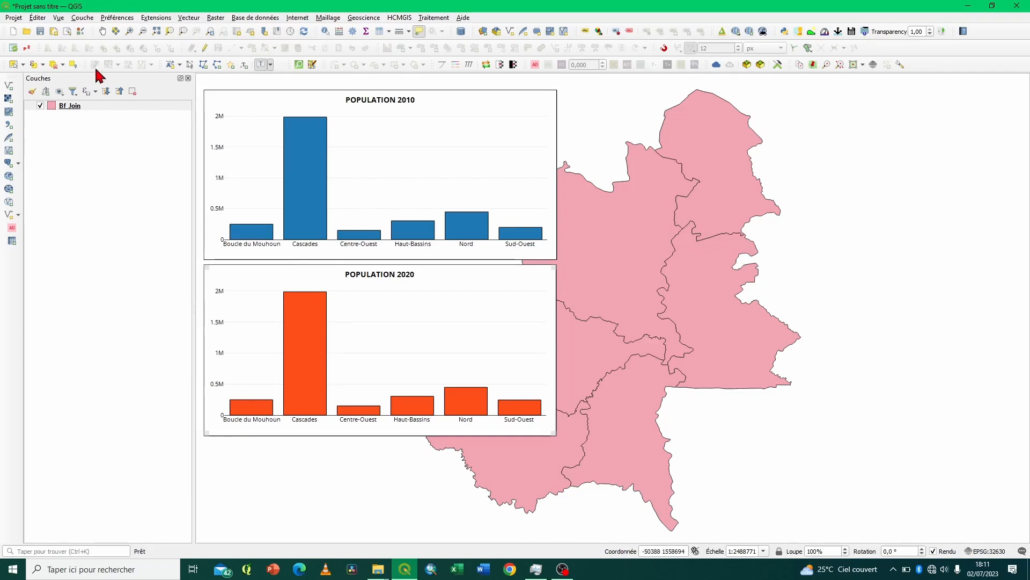
{"action": "left_click", "coordinate": [102, 33]}
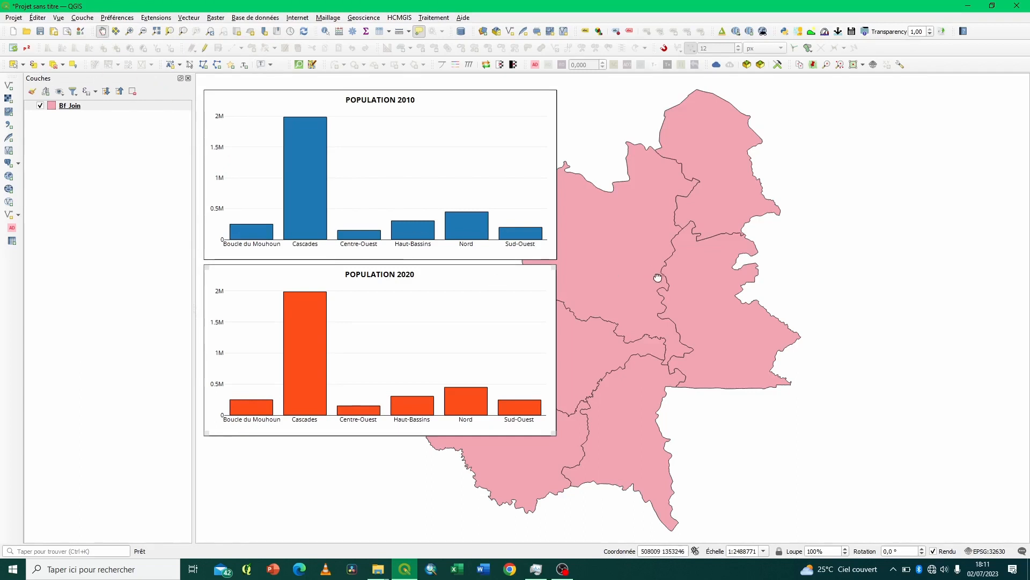
{"action": "left_click_drag", "start_coordinate": [655, 276], "coordinate": [831, 284]}
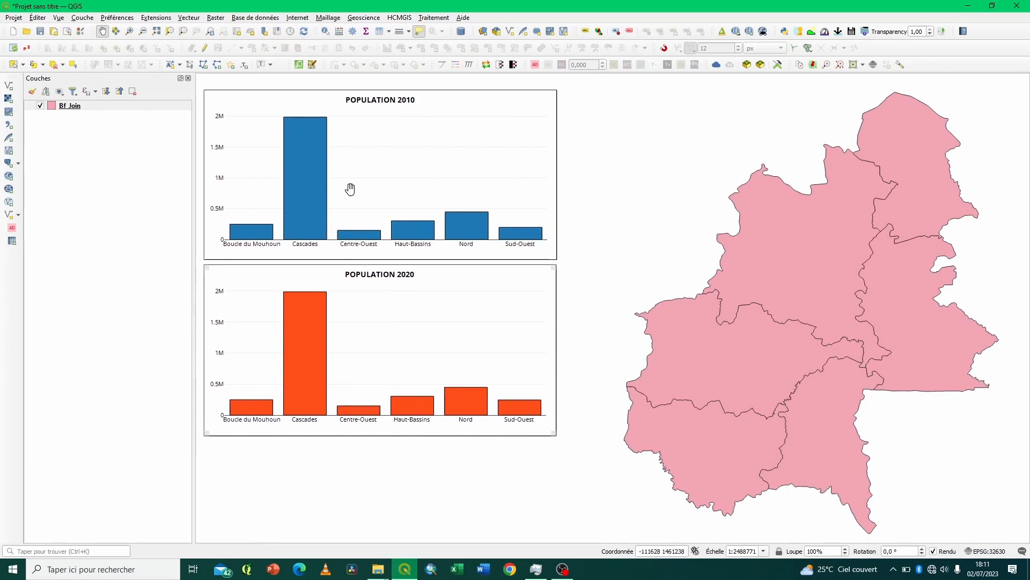
Select the map regions one at a time, from Boucle du Mouhoun and Nord through to Haut-Bassins, to check the matching bars in both charts.
{"action": "left_click", "coordinate": [12, 65]}
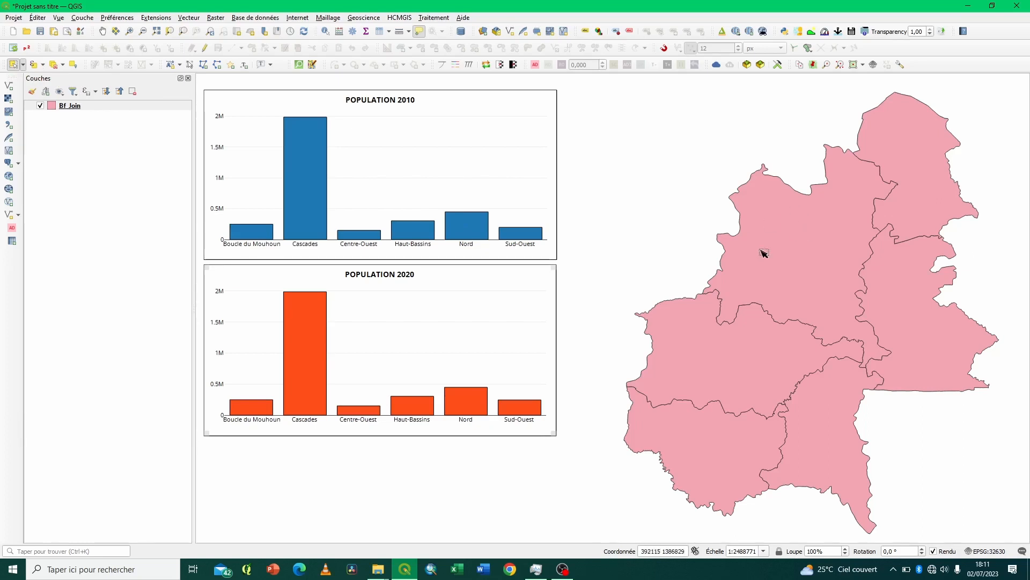
{"action": "left_click", "coordinate": [812, 241]}
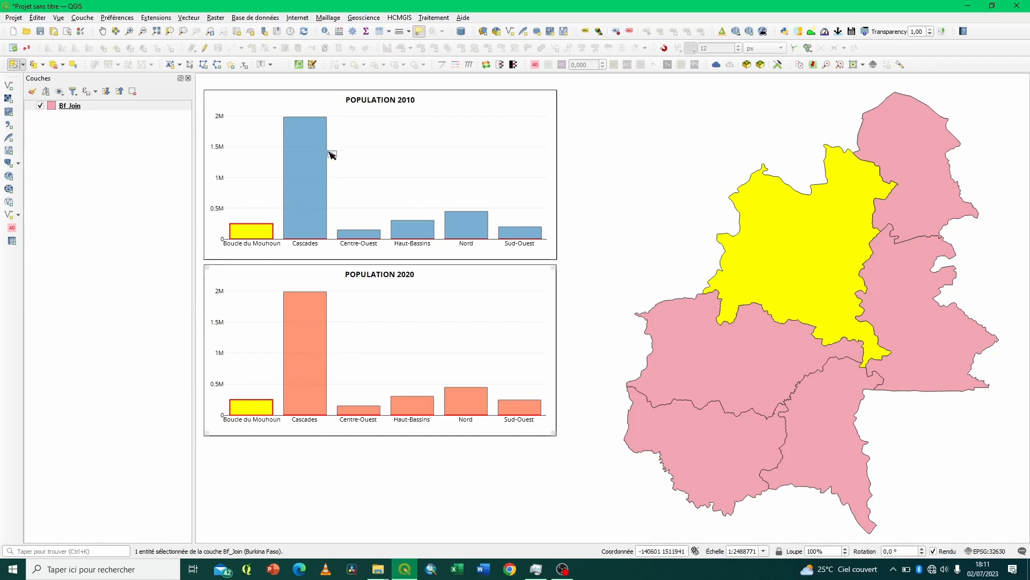
{"action": "left_click", "coordinate": [911, 175]}
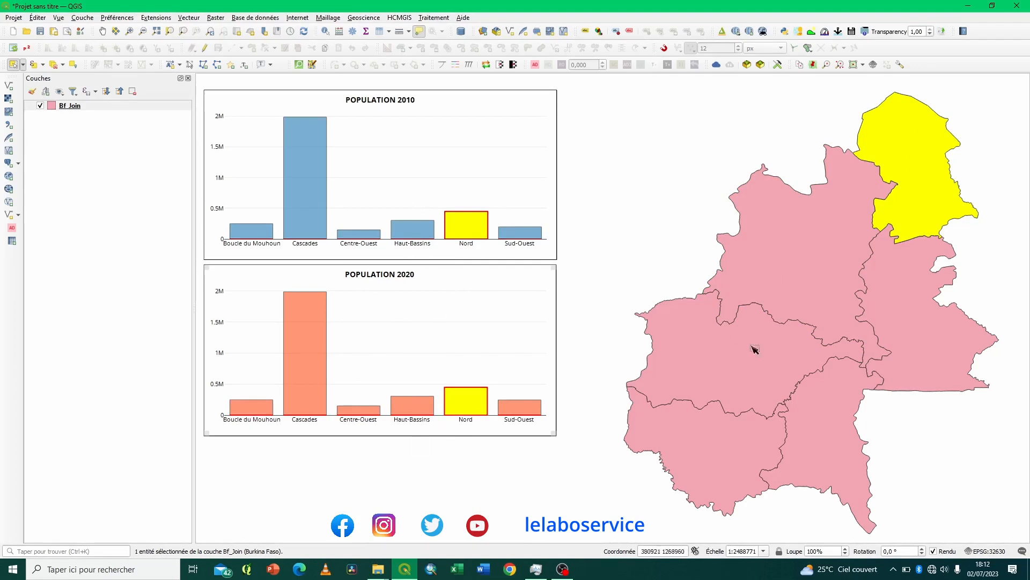
{"action": "left_click", "coordinate": [819, 414]}
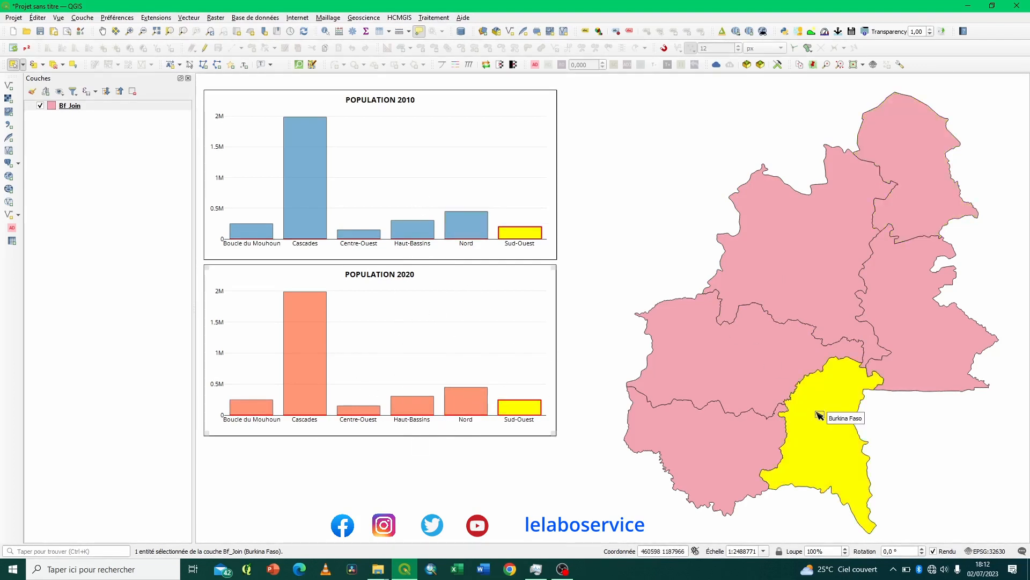
{"action": "left_click", "coordinate": [729, 456]}
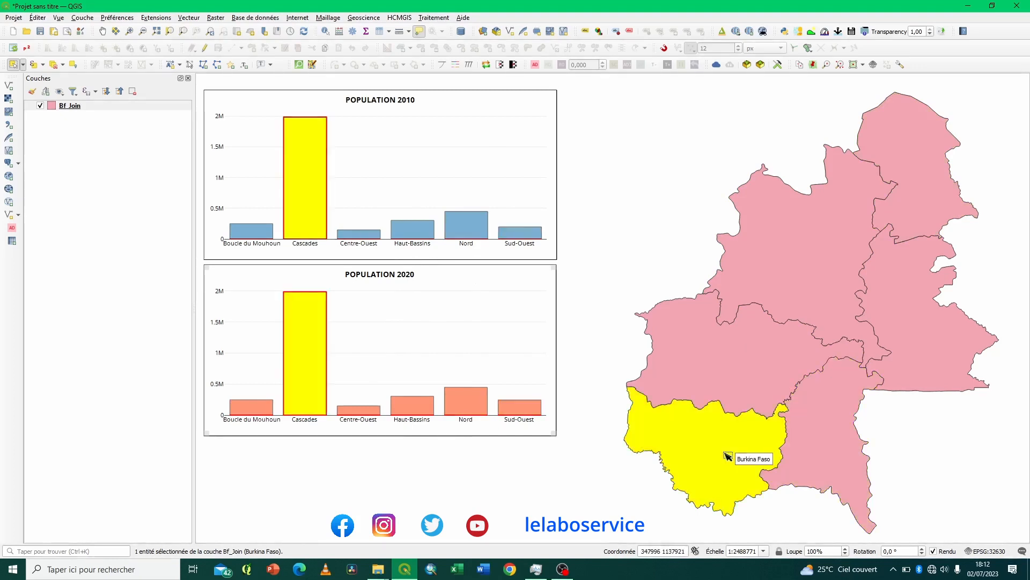
{"action": "left_click", "coordinate": [913, 335]}
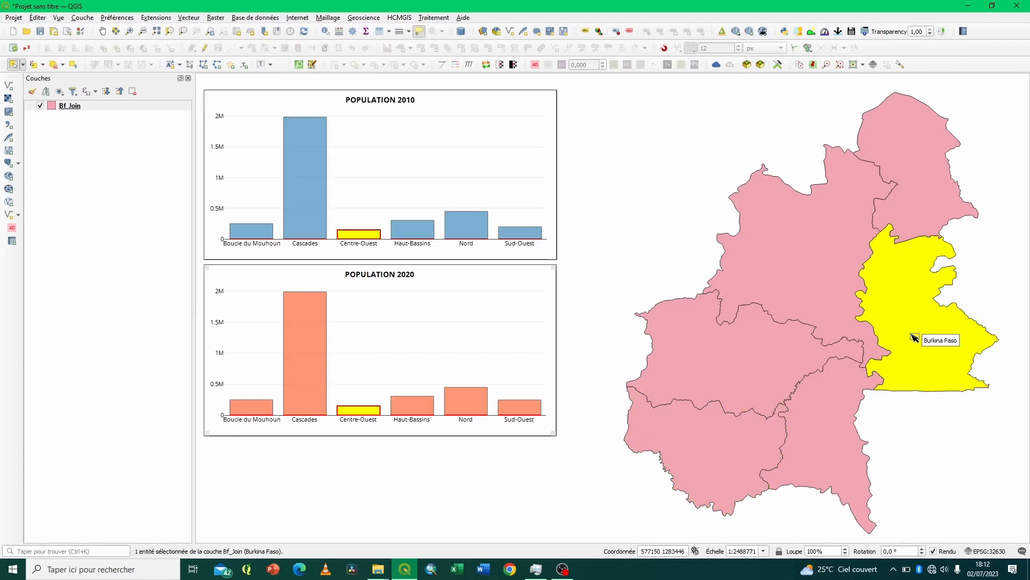
{"action": "left_click", "coordinate": [842, 418]}
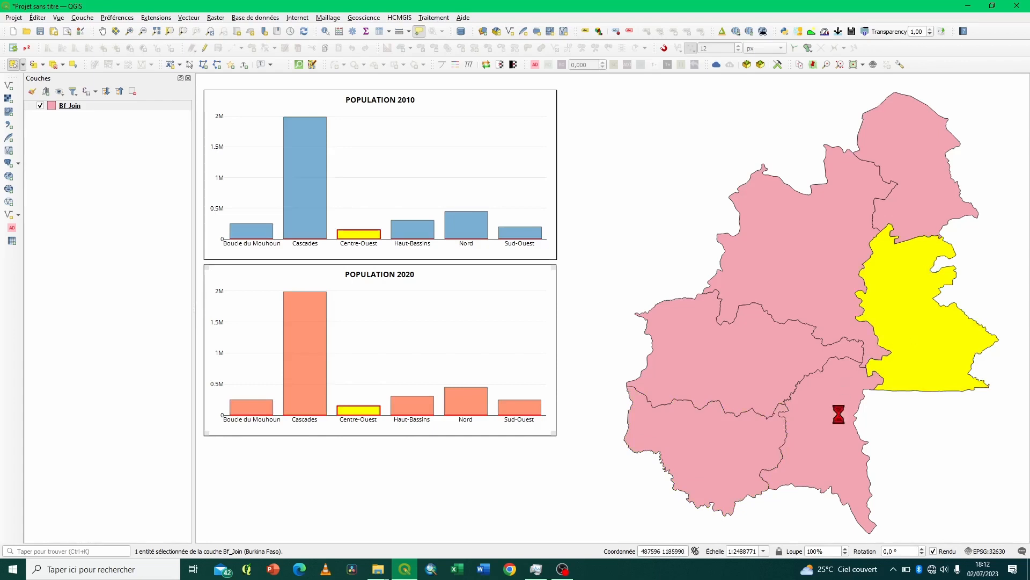
{"action": "left_click", "coordinate": [784, 364]}
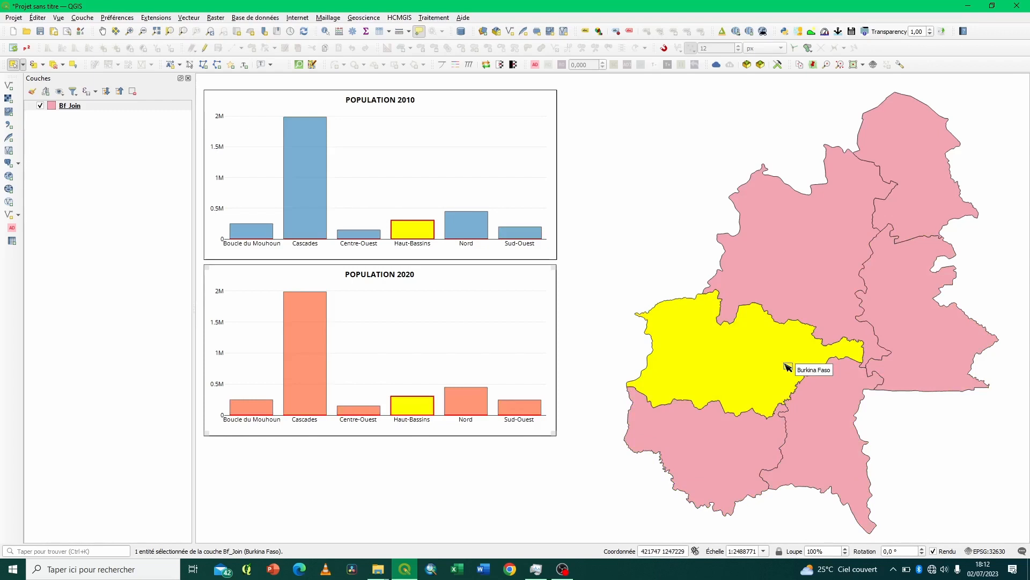
Go through the regions again from Boucle du Mouhoun, selecting Nord, Centre-Ouest, Sud-Ouest, Cascades and Haut-Bassins, to compare their 2010 and 2020 bars.
{"action": "left_click", "coordinate": [825, 270]}
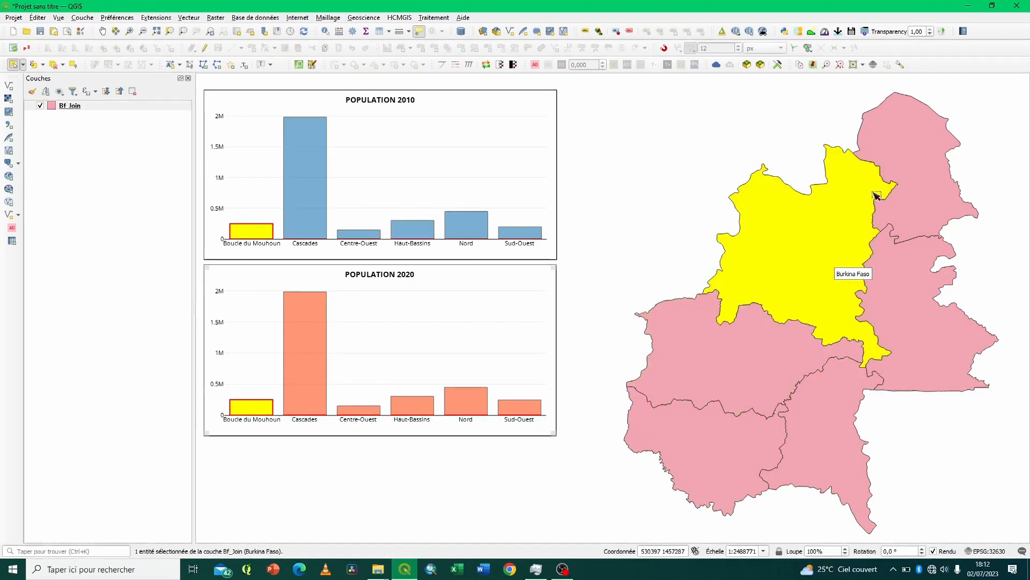
{"action": "left_click", "coordinate": [910, 185]}
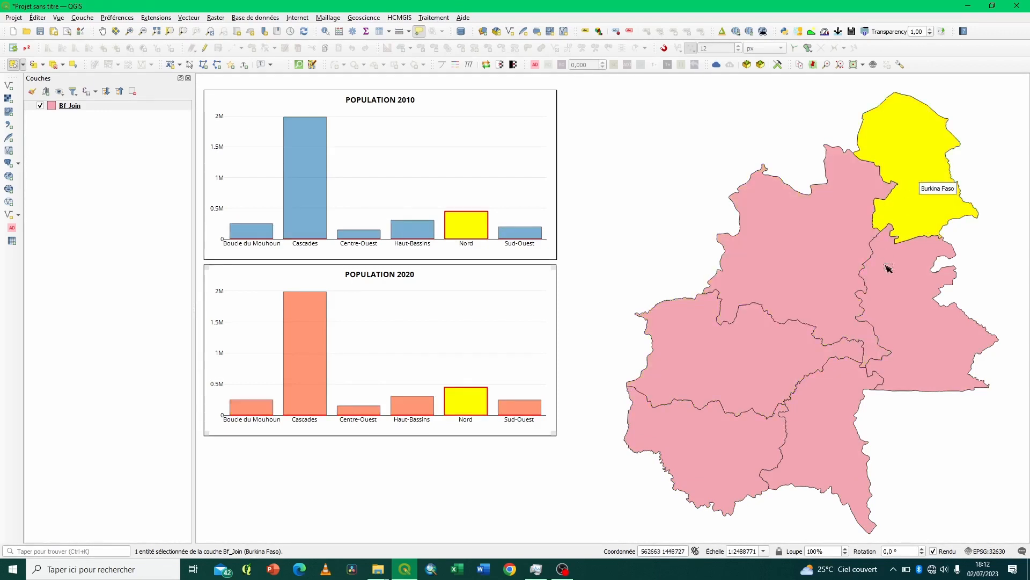
{"action": "left_click", "coordinate": [906, 316]}
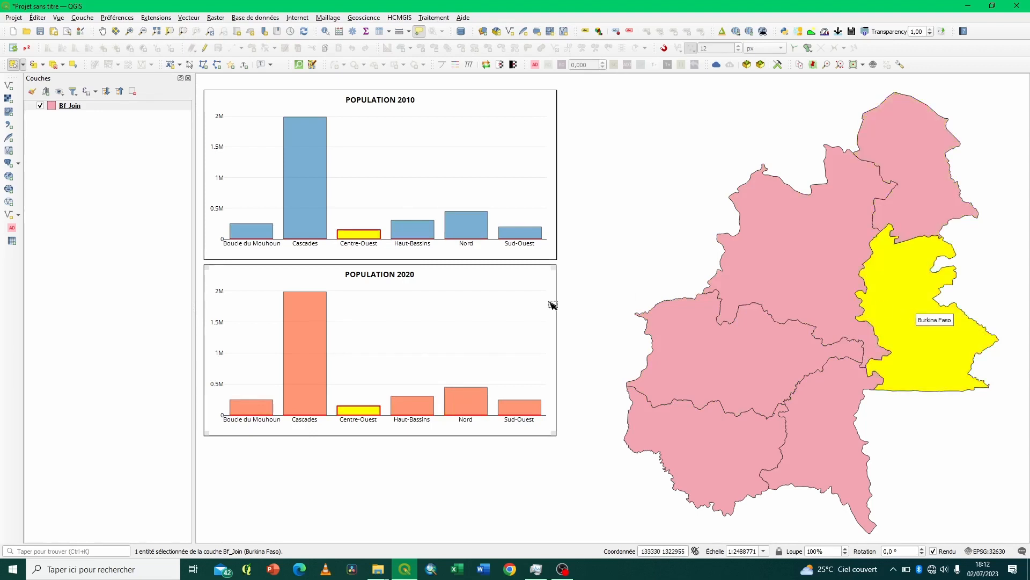
{"action": "left_click", "coordinate": [818, 458]}
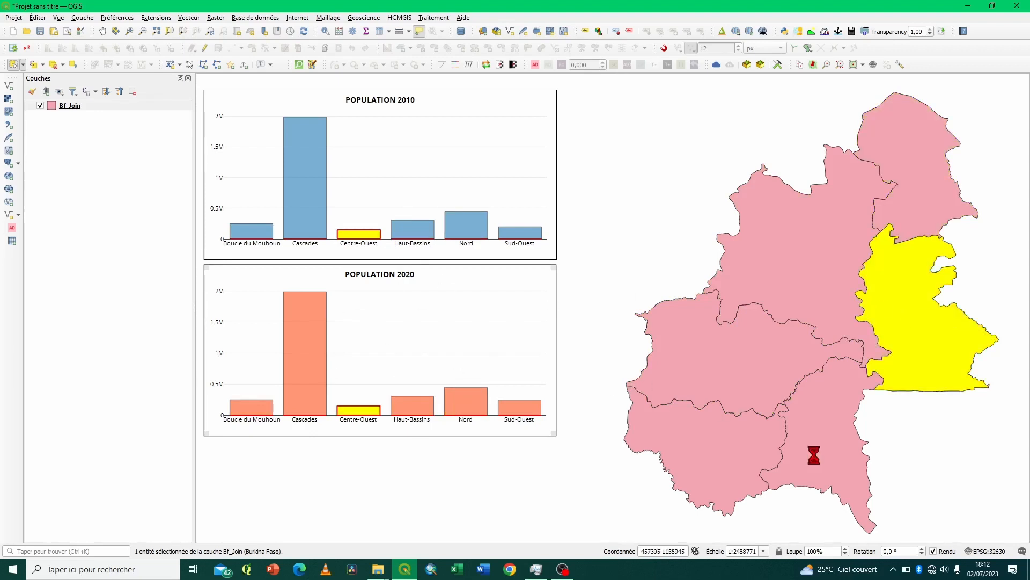
{"action": "left_click", "coordinate": [748, 444]}
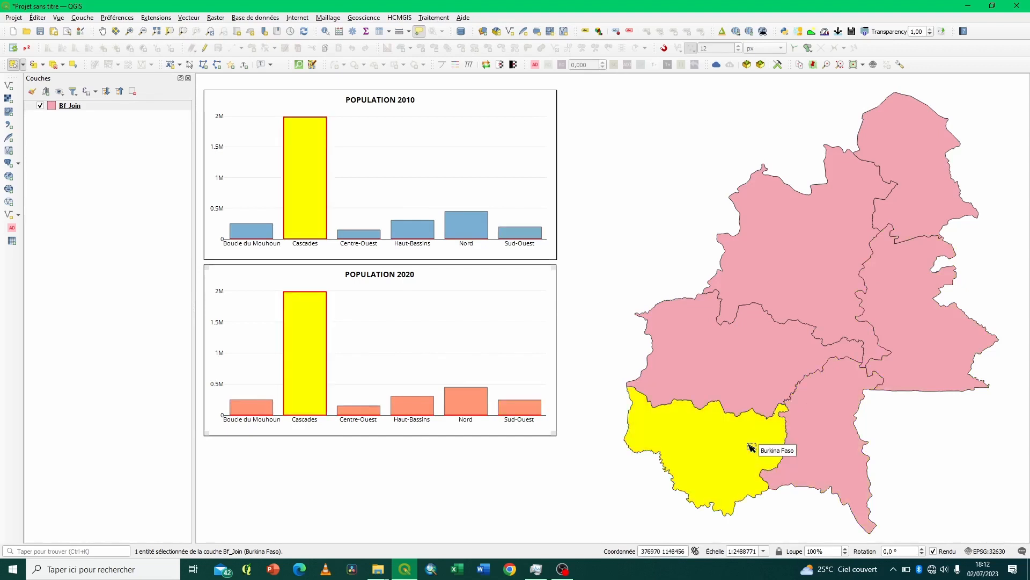
{"action": "left_click", "coordinate": [745, 369]}
{"action": "left_click", "coordinate": [783, 292]}
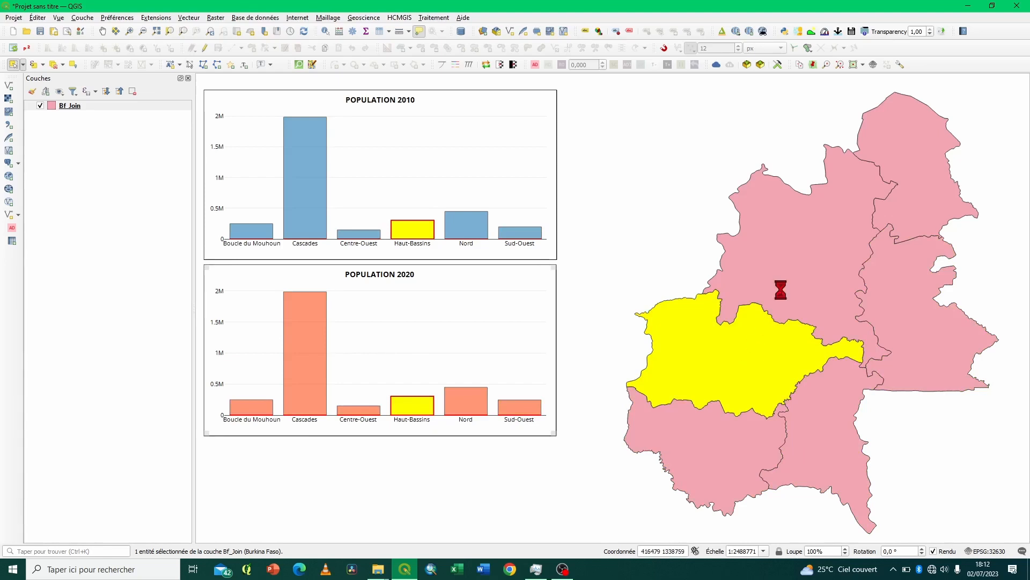